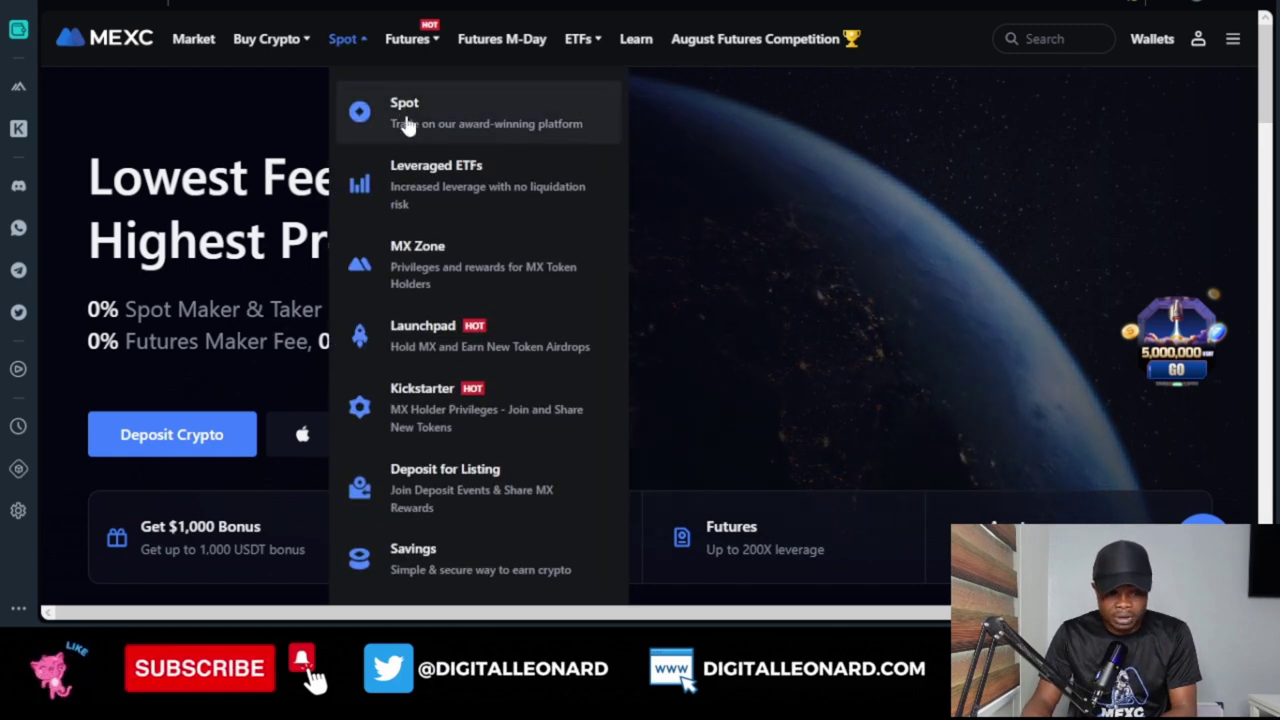
# Choose Spot from the Spot dropdown to load the MX/USDT spot market
pyautogui.click(418, 122)
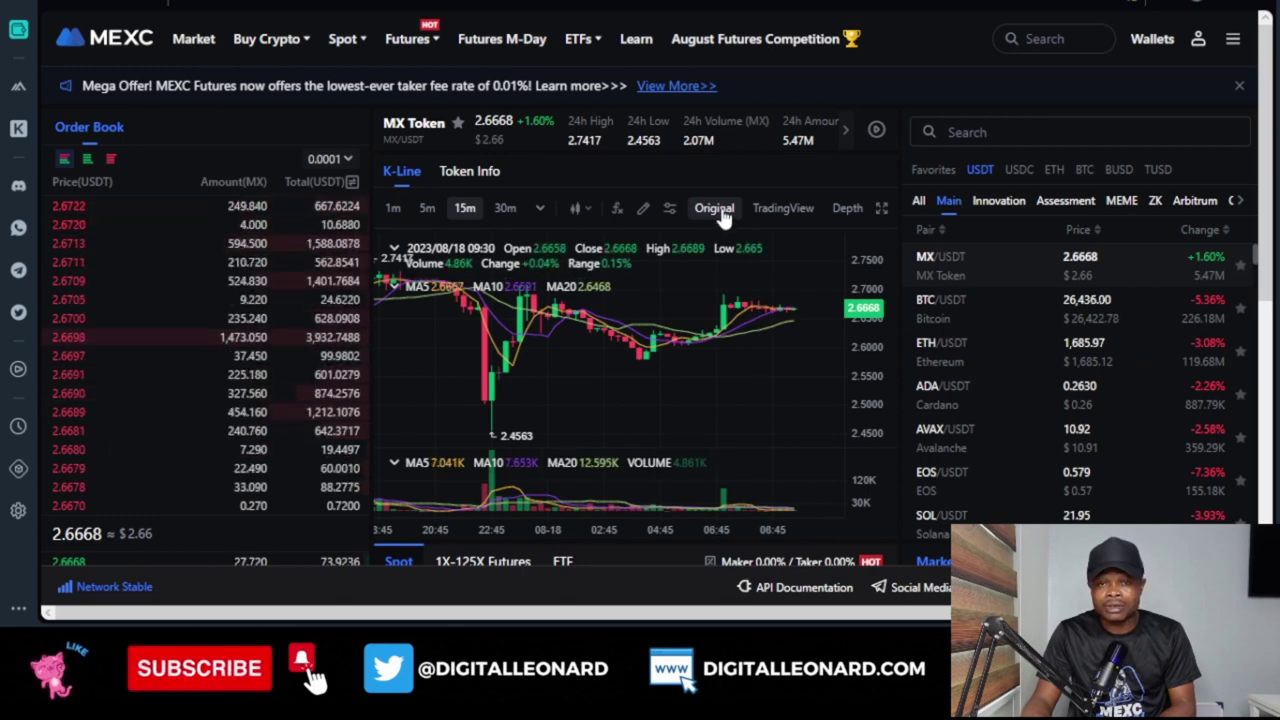
# Put the MX/USDT chart in TradingView mode, showing monthly candles from 2019 to 2023
pyautogui.click(783, 209)
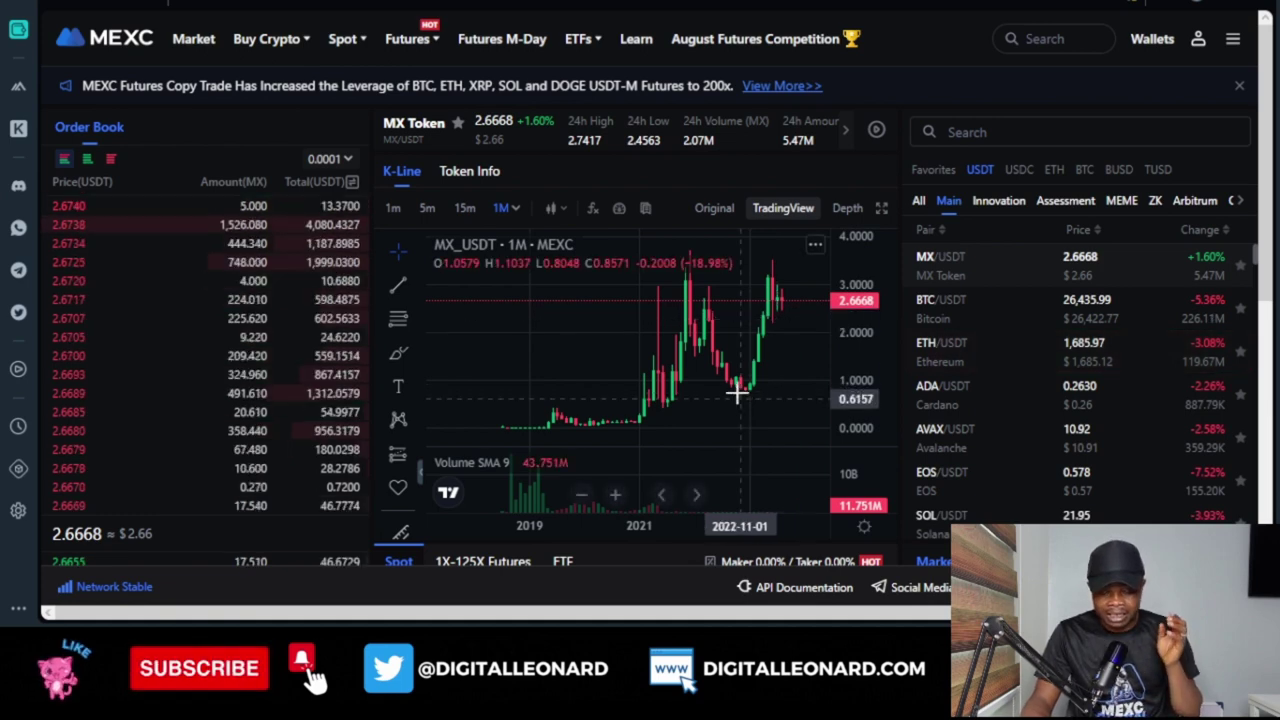
pyautogui.scroll(4, 758, 365)
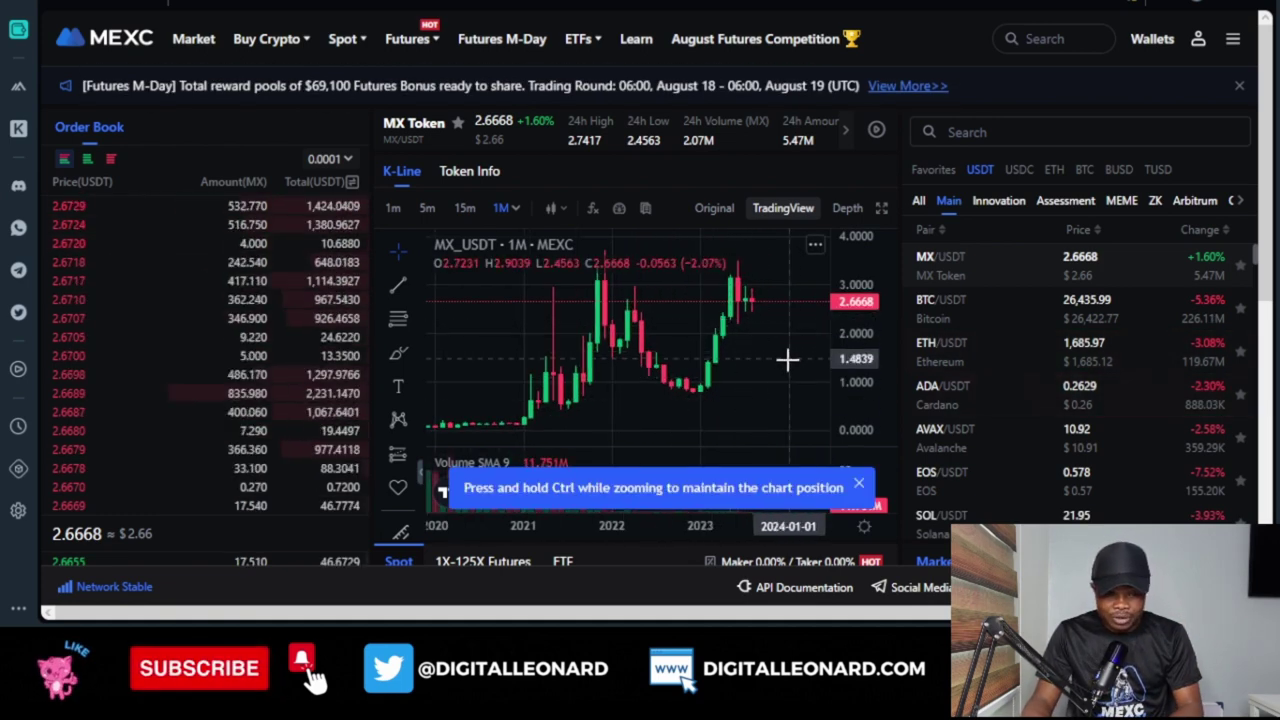
pyautogui.scroll(-2, 688, 372)
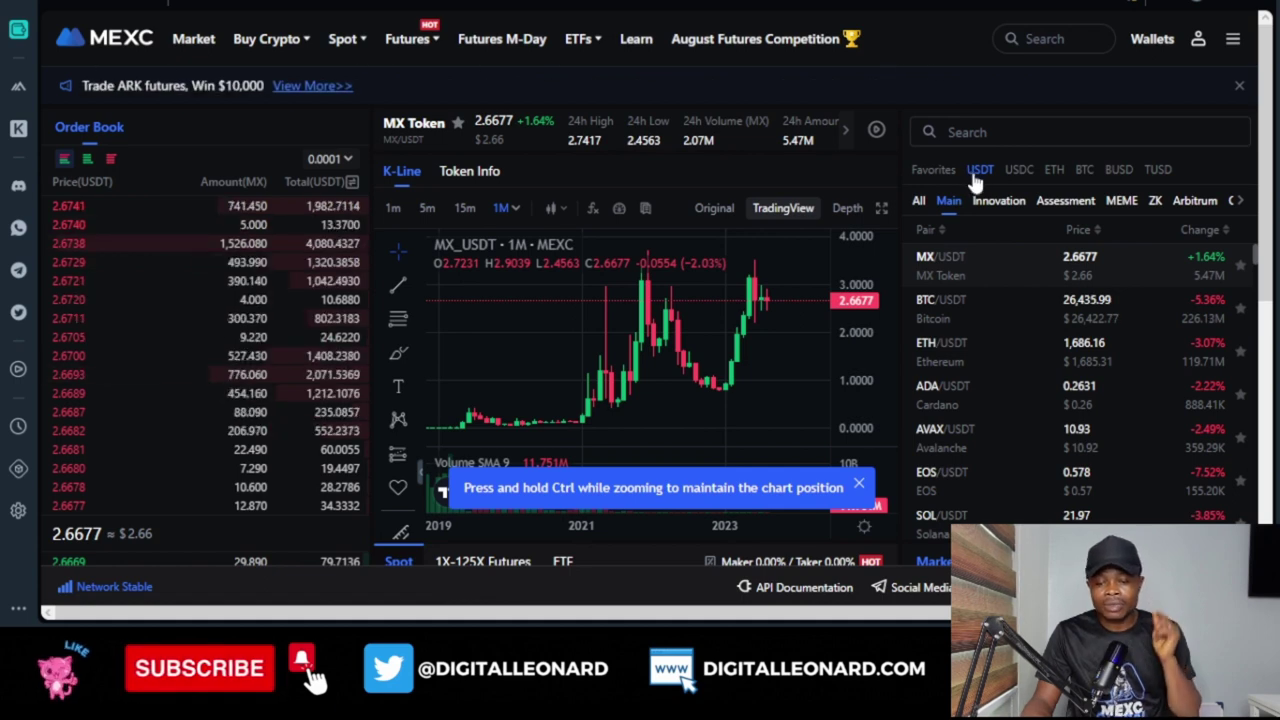
# Search the markets for 'btc' and pick the BTC/USDT pair
pyautogui.click(976, 133)
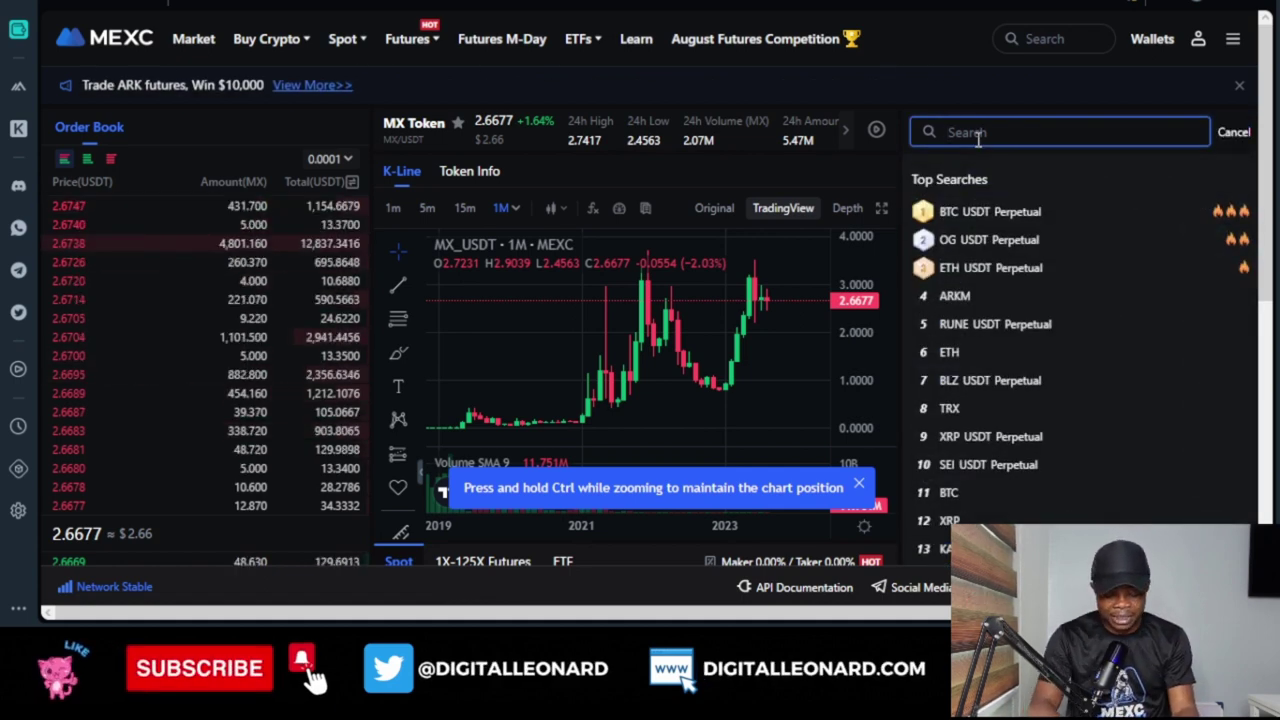
pyautogui.write('btc')
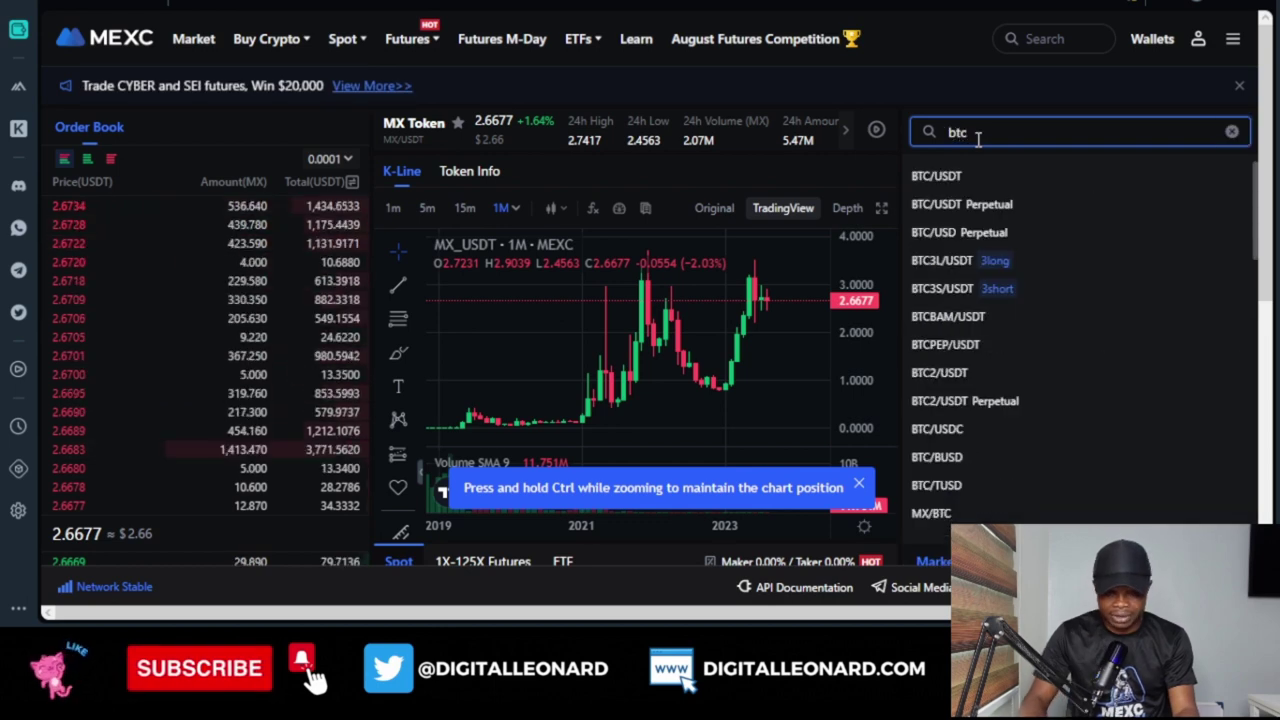
pyautogui.click(948, 183)
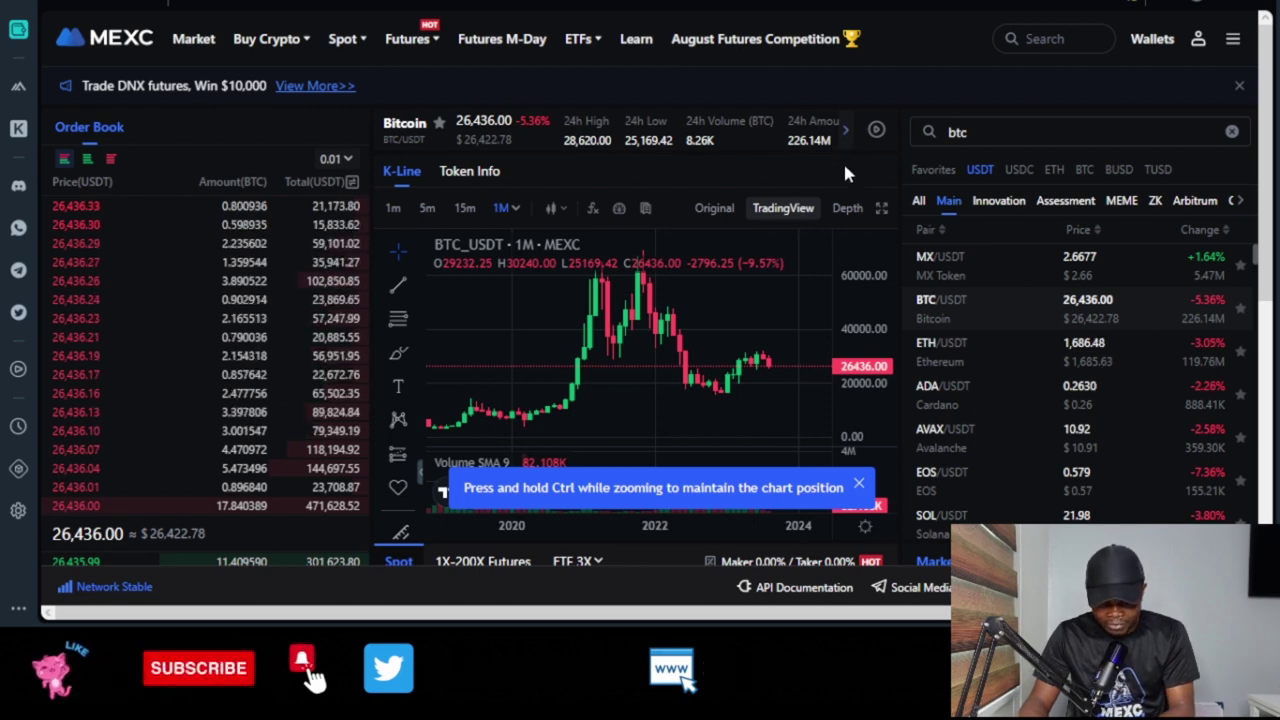
# Dismiss the 'Press and hold Ctrl' hint and scroll down to the BTC Spot Limit order form
pyautogui.click(858, 485)
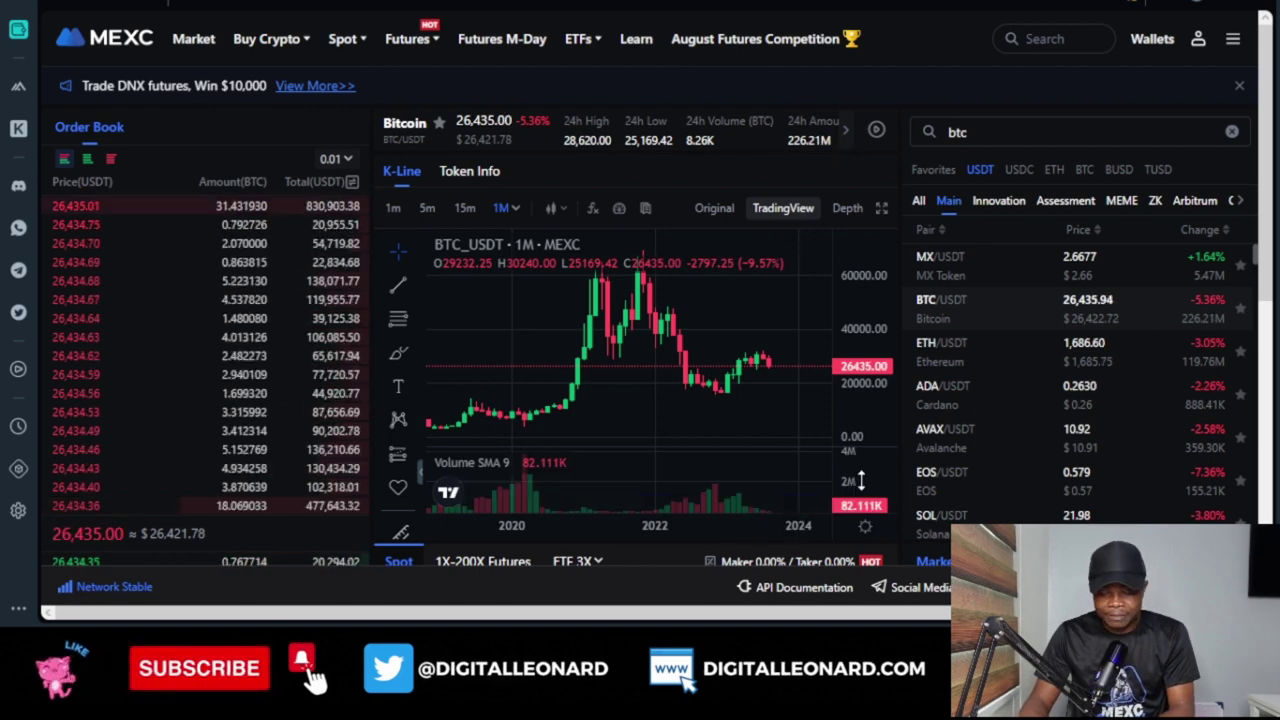
pyautogui.scroll(-1, 1041, 398)
pyautogui.scroll(-3, 1041, 398)
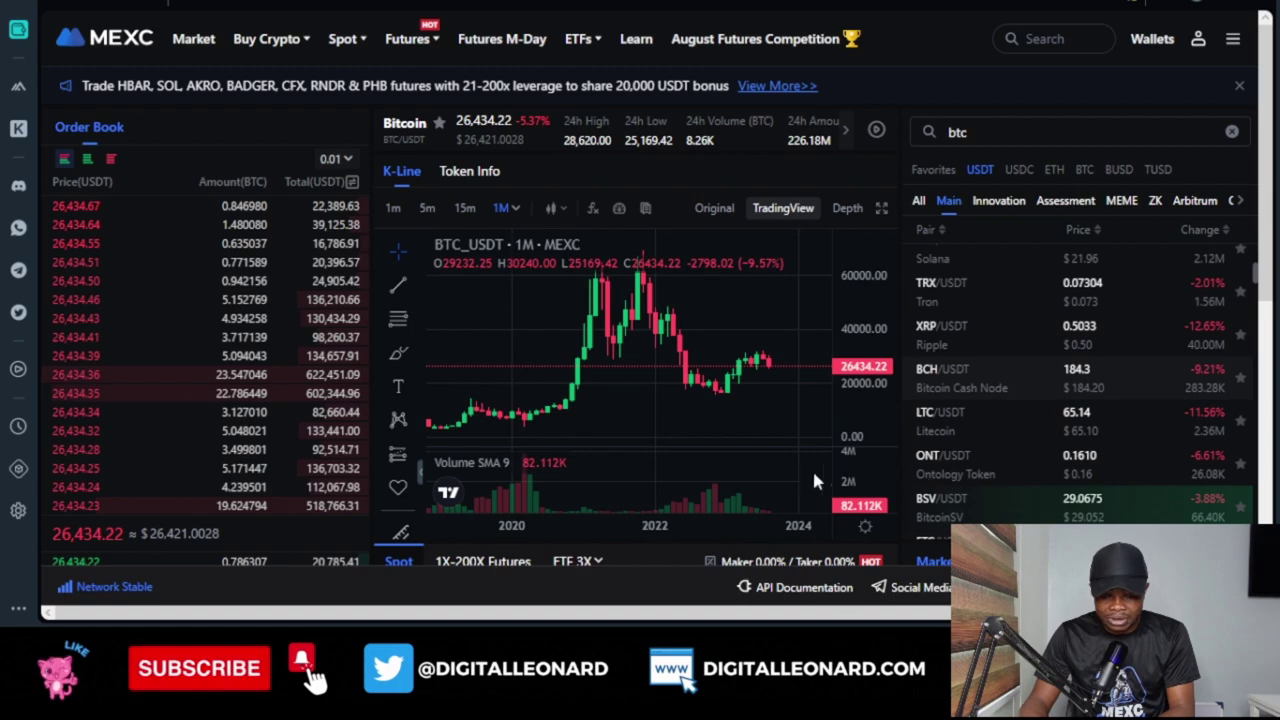
pyautogui.scroll(-3, 686, 486)
pyautogui.scroll(-3, 509, 544)
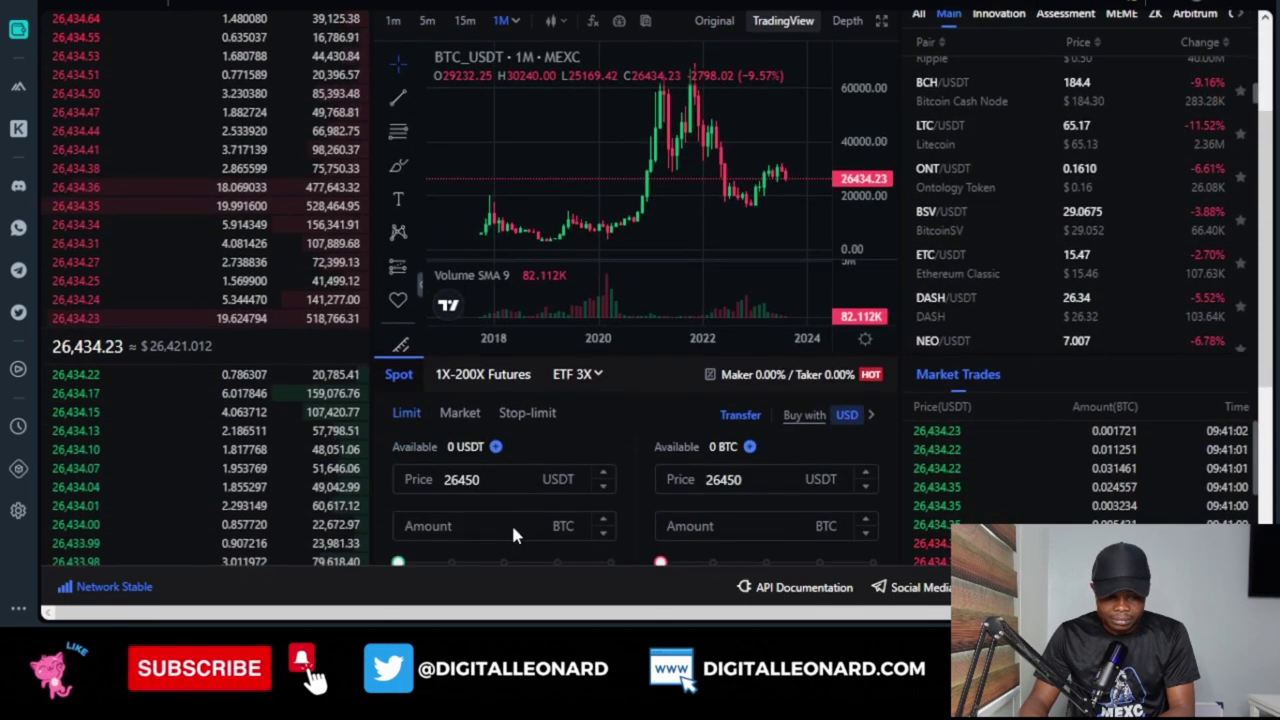
pyautogui.scroll(-3, 511, 535)
pyautogui.scroll(6, 618, 518)
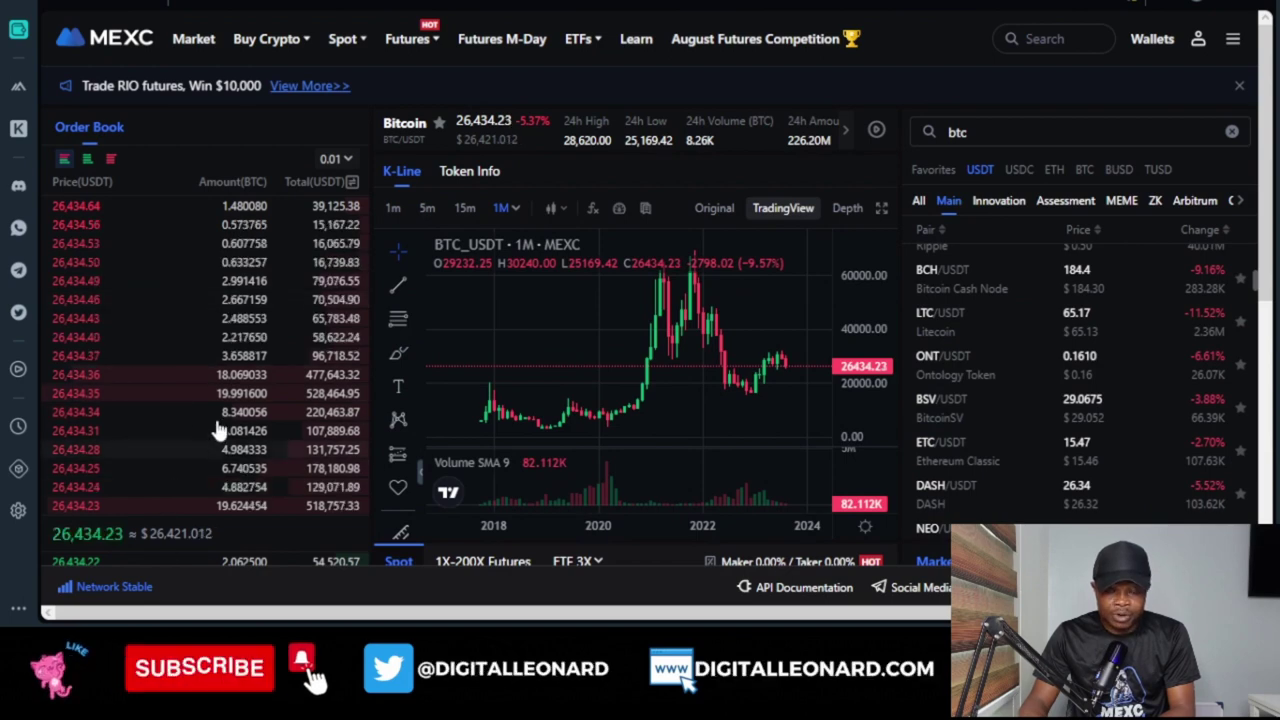
pyautogui.scroll(-3, 390, 333)
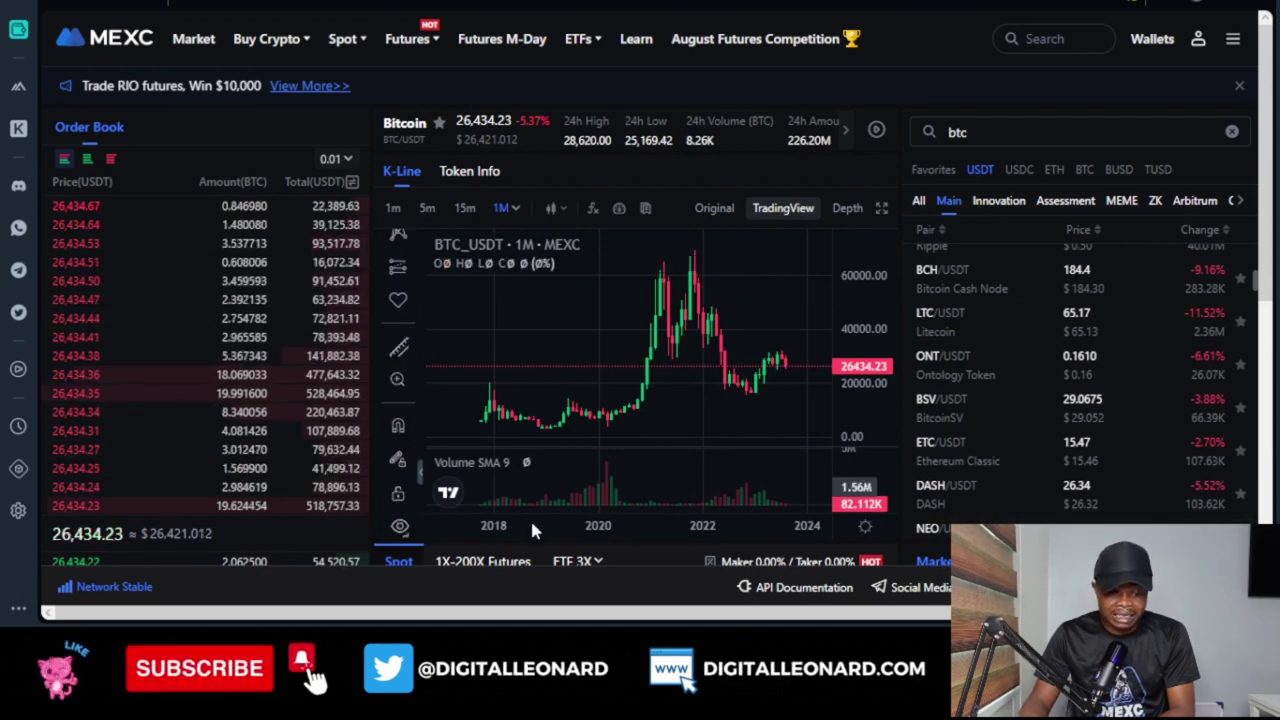
pyautogui.scroll(-4, 530, 517)
pyautogui.scroll(2, 790, 530)
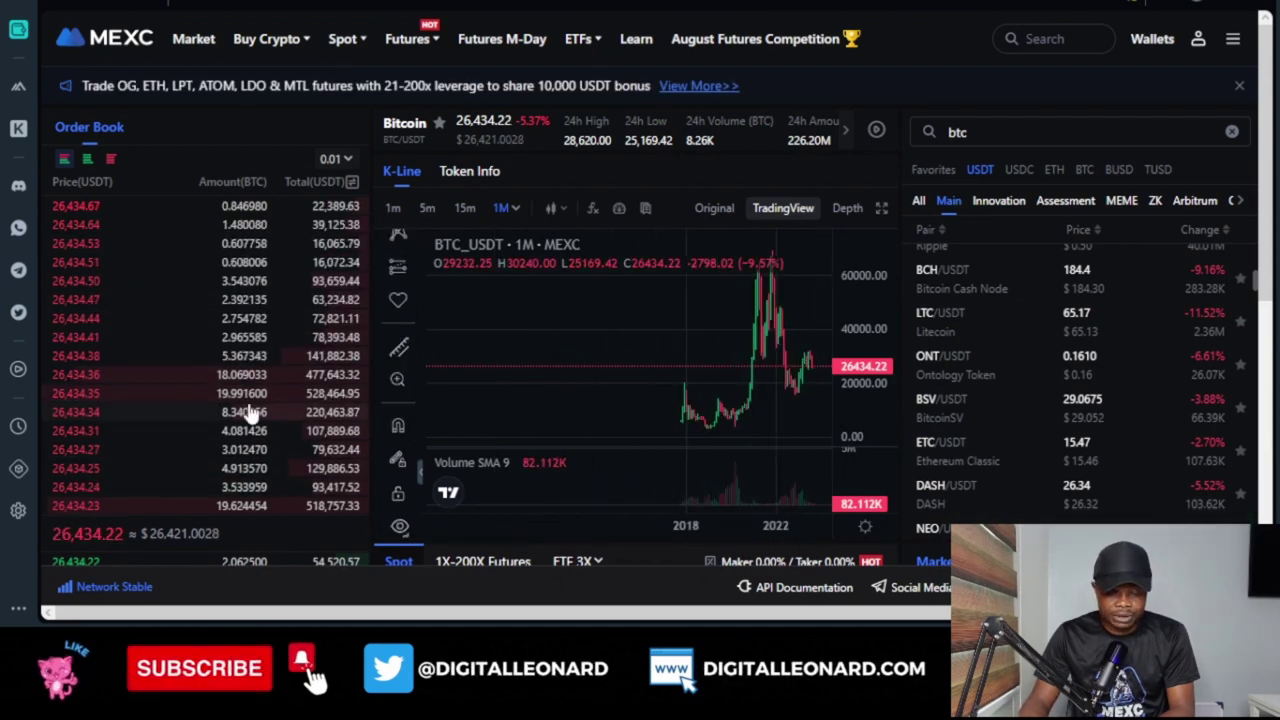
pyautogui.scroll(-4, 250, 413)
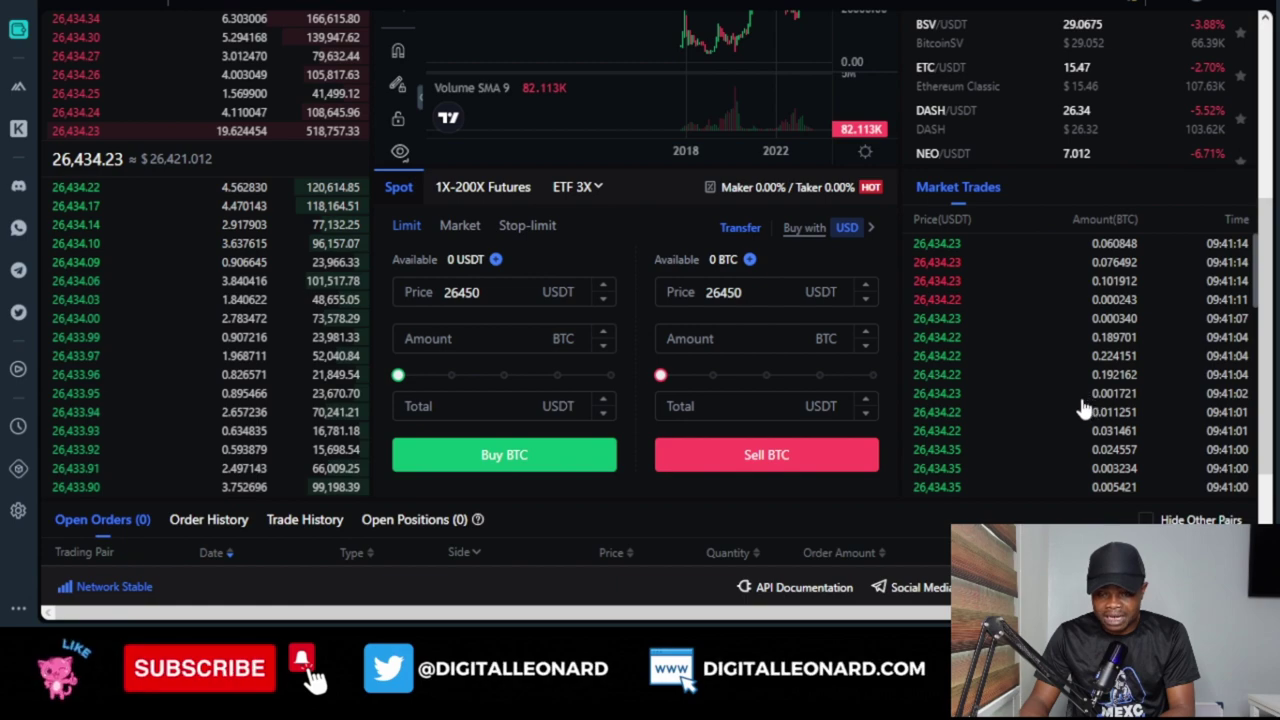
pyautogui.scroll(2, 1025, 220)
pyautogui.scroll(2, 1030, 255)
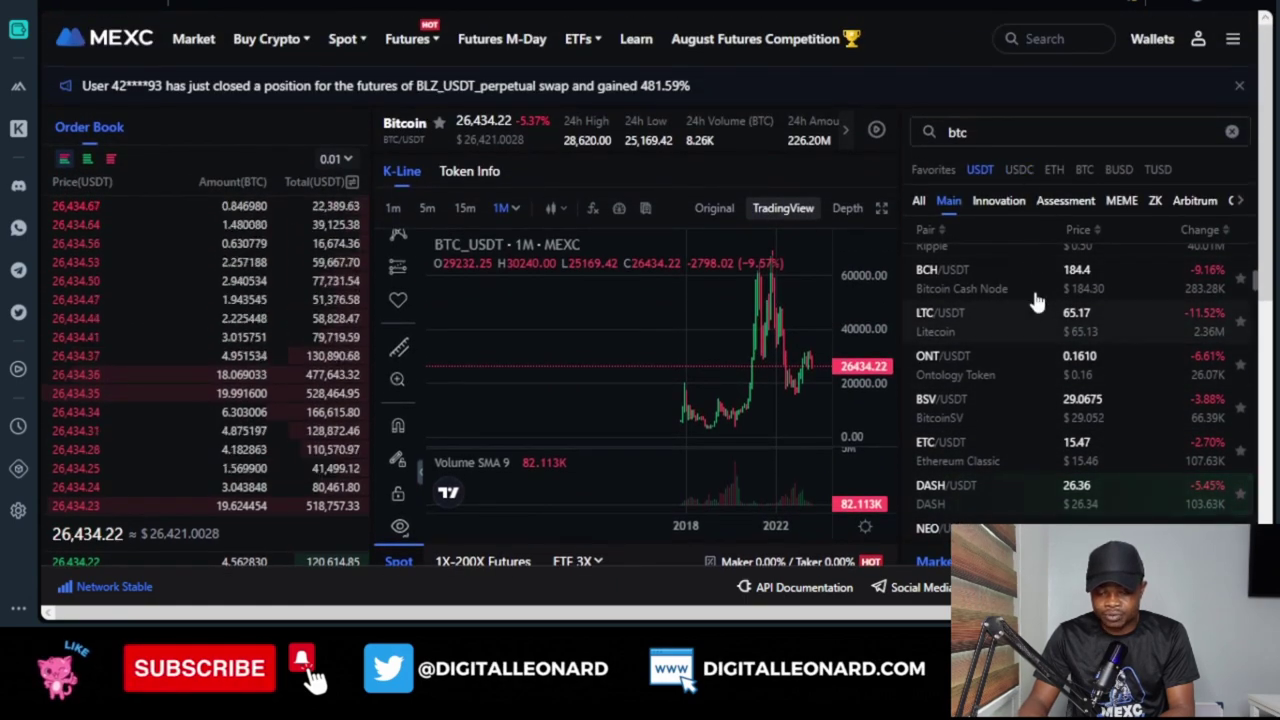
pyautogui.scroll(-1, 190, 447)
pyautogui.scroll(-3, 190, 447)
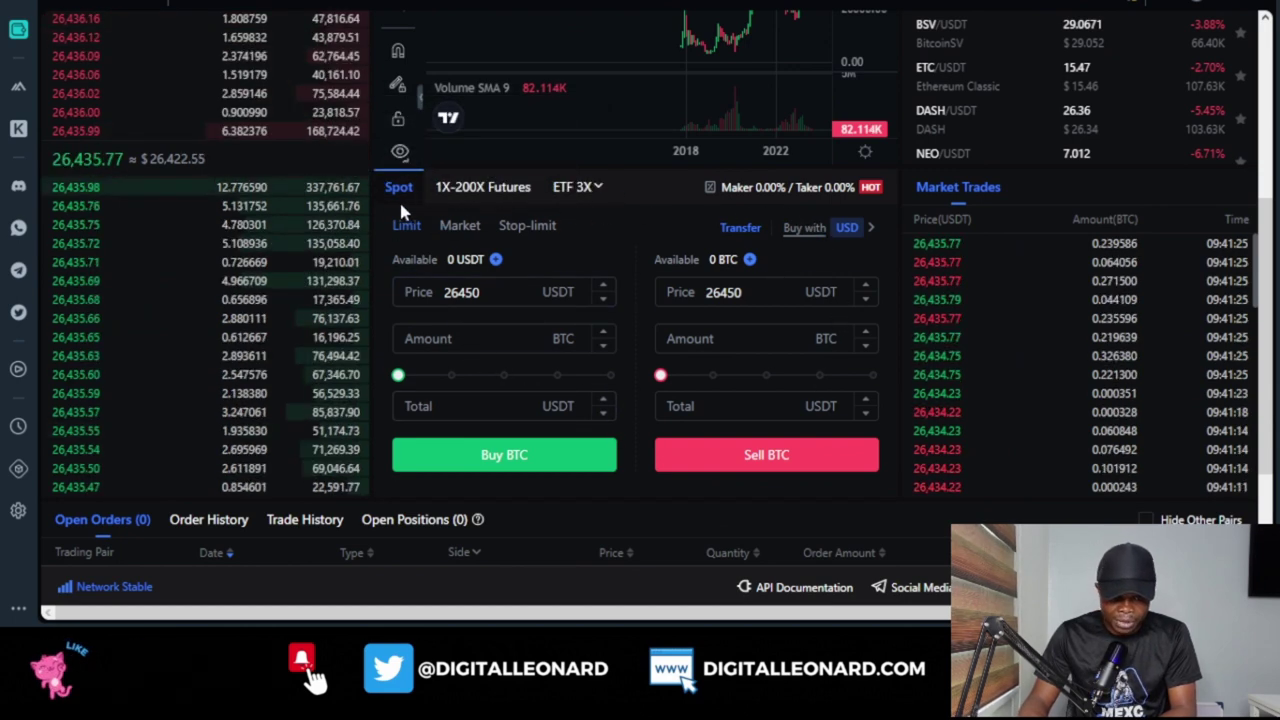
pyautogui.click(479, 294)
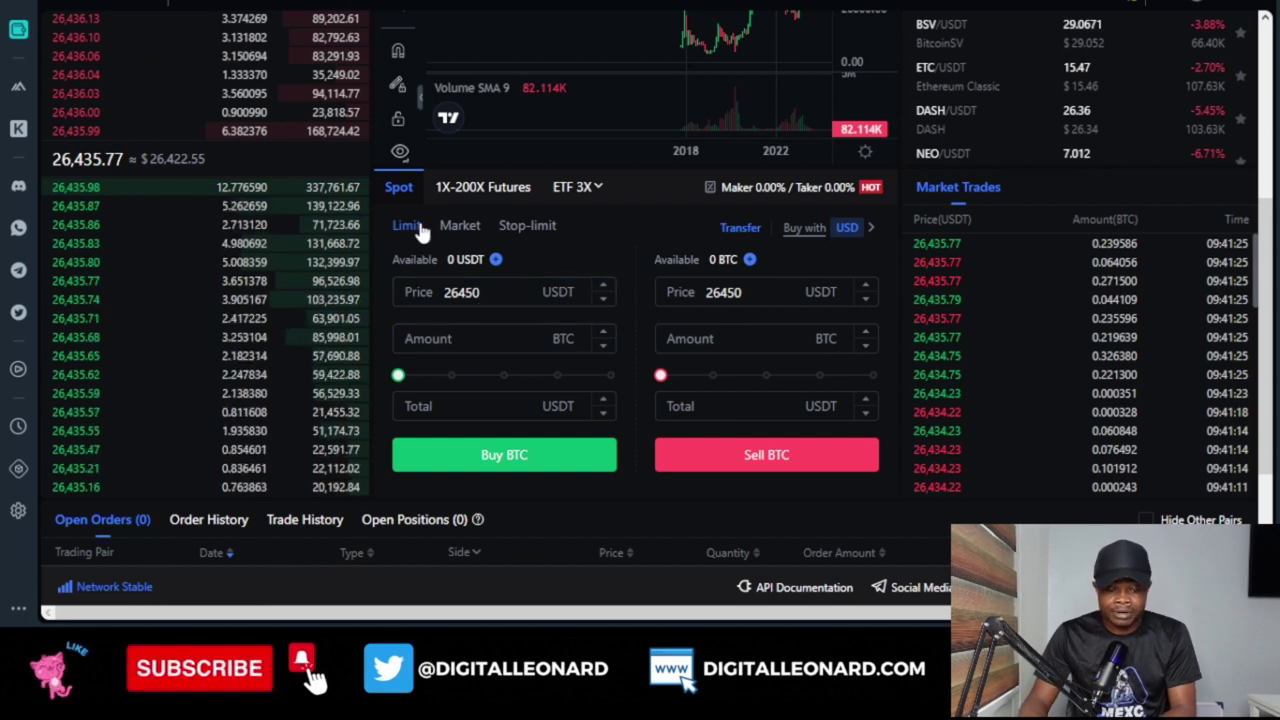
pyautogui.click(476, 290)
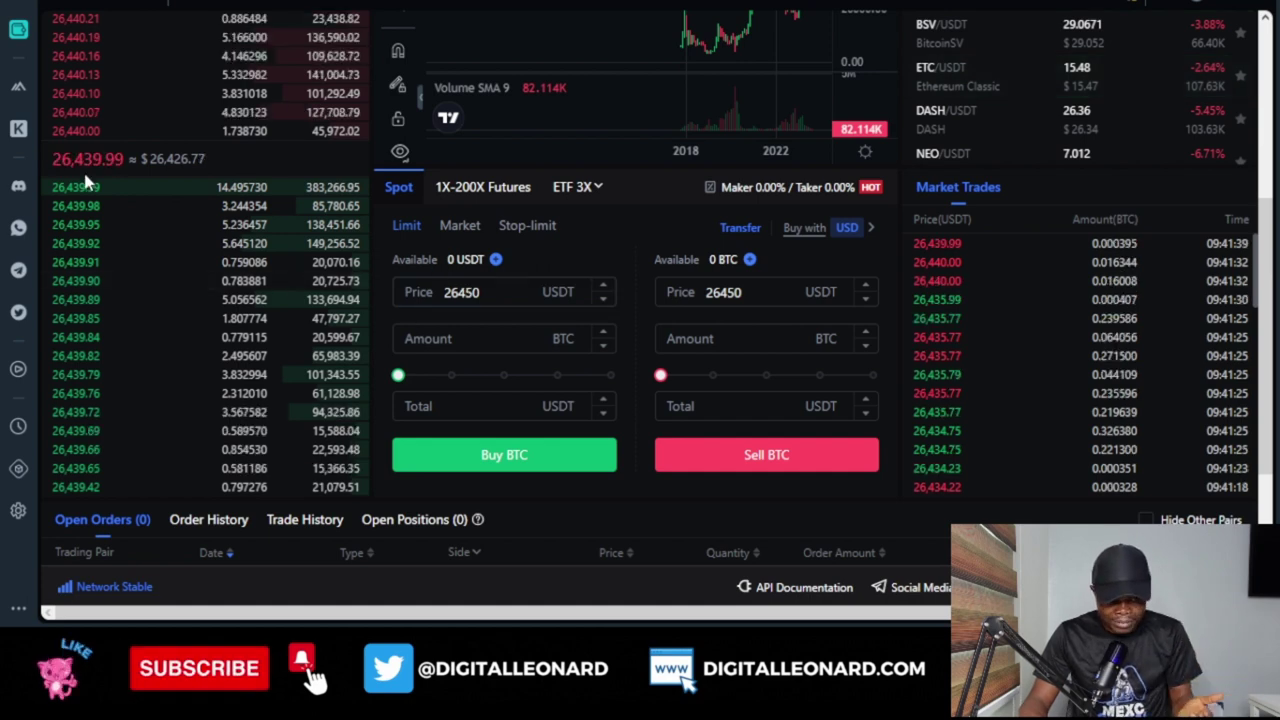
pyautogui.click(459, 228)
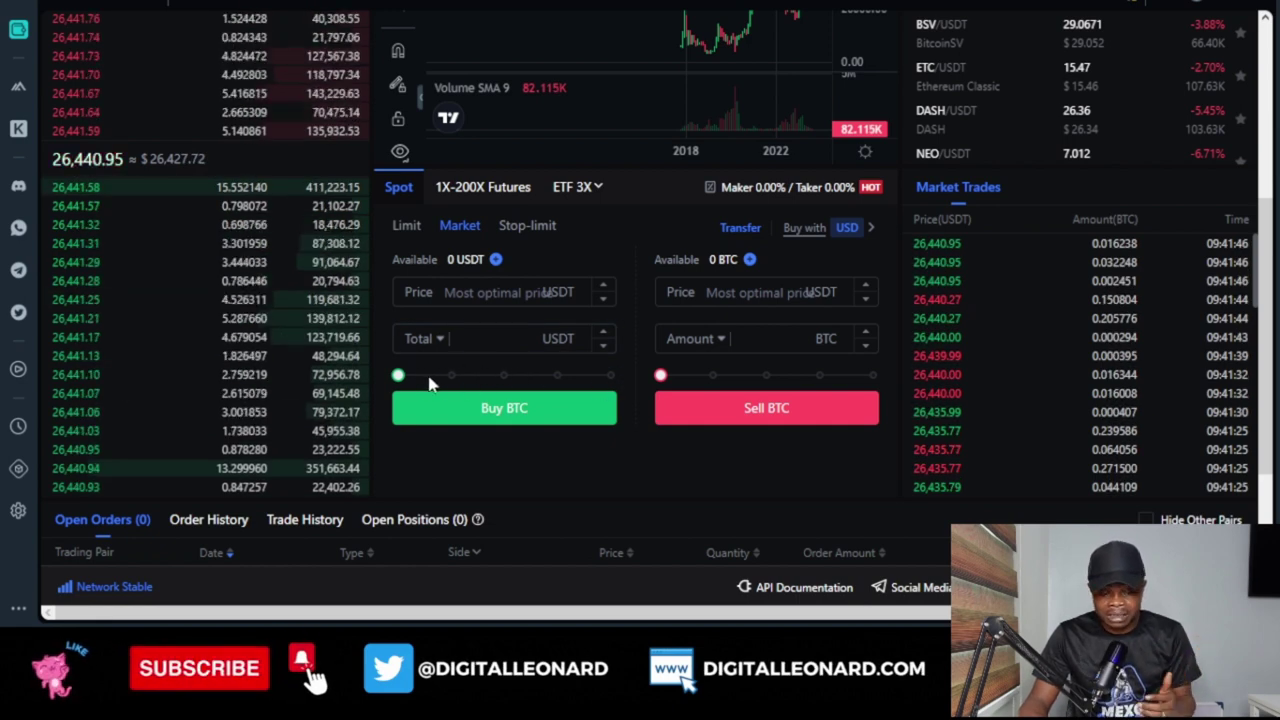
pyautogui.moveTo(398, 375)
pyautogui.mouseDown()
pyautogui.moveTo(620, 382)
pyautogui.moveTo(388, 390)
pyautogui.mouseUp()
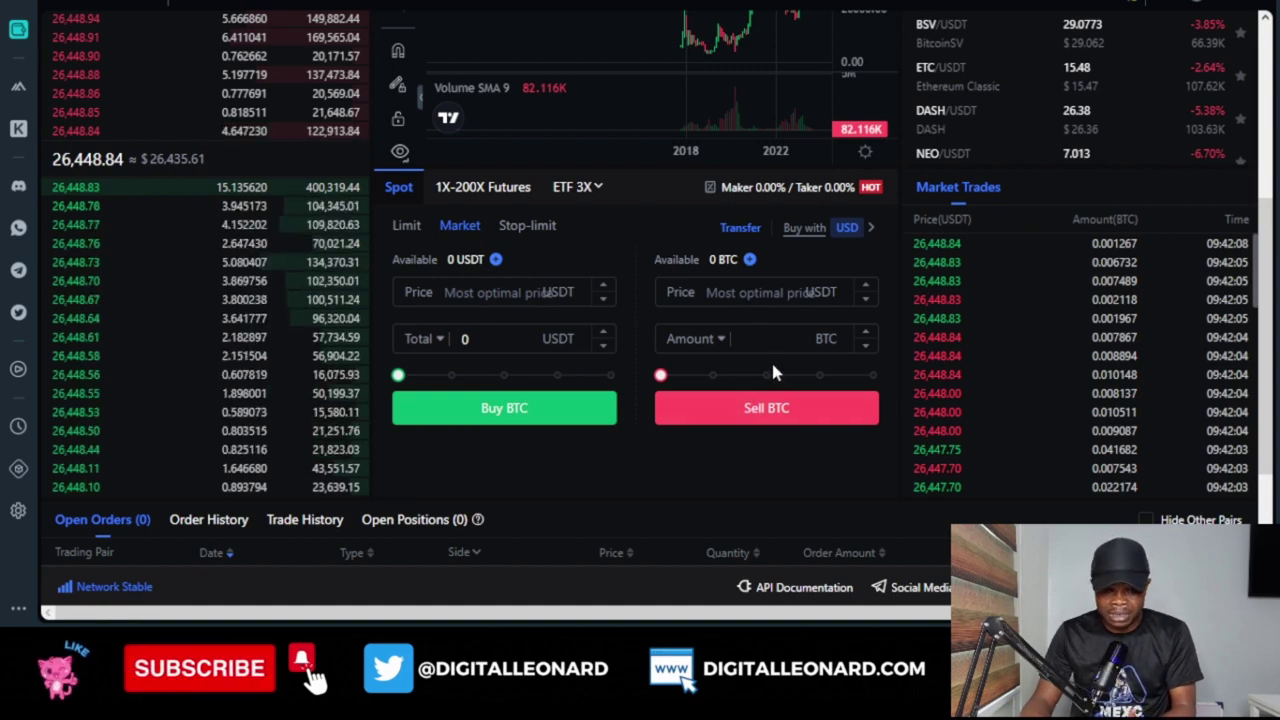
pyautogui.scroll(4, 814, 420)
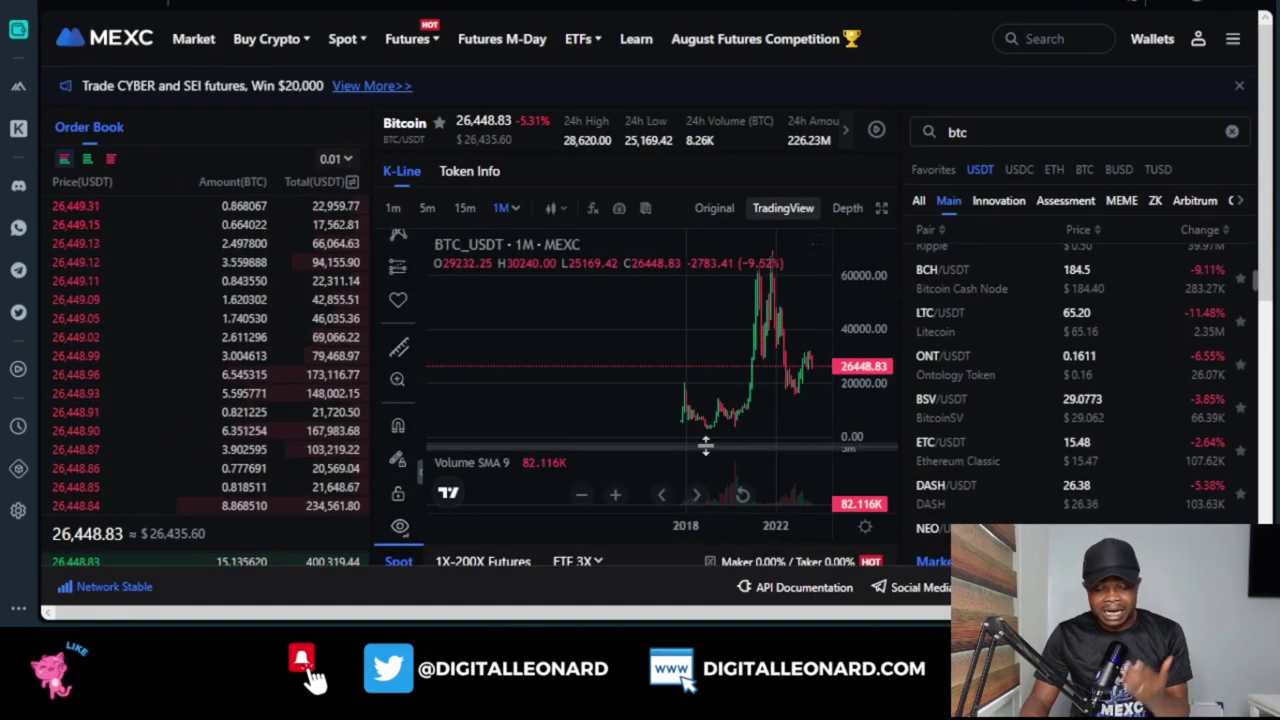
pyautogui.scroll(5, 690, 360)
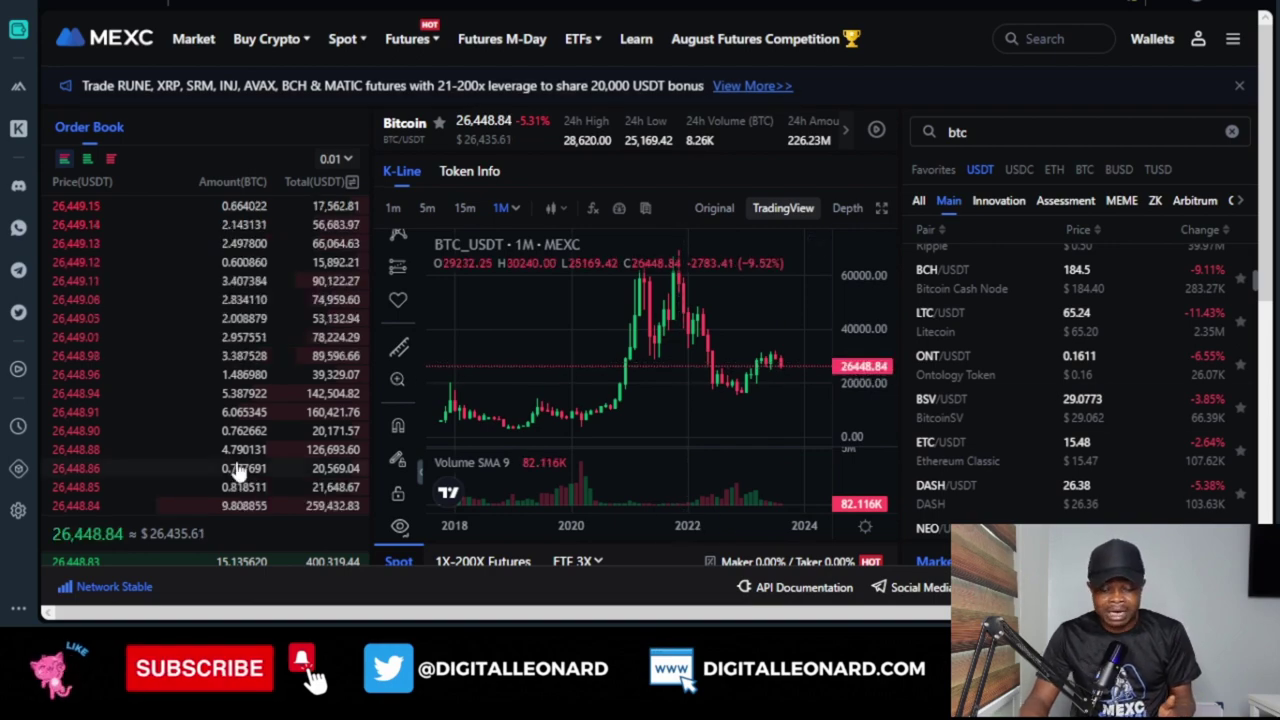
pyautogui.scroll(-5, 525, 427)
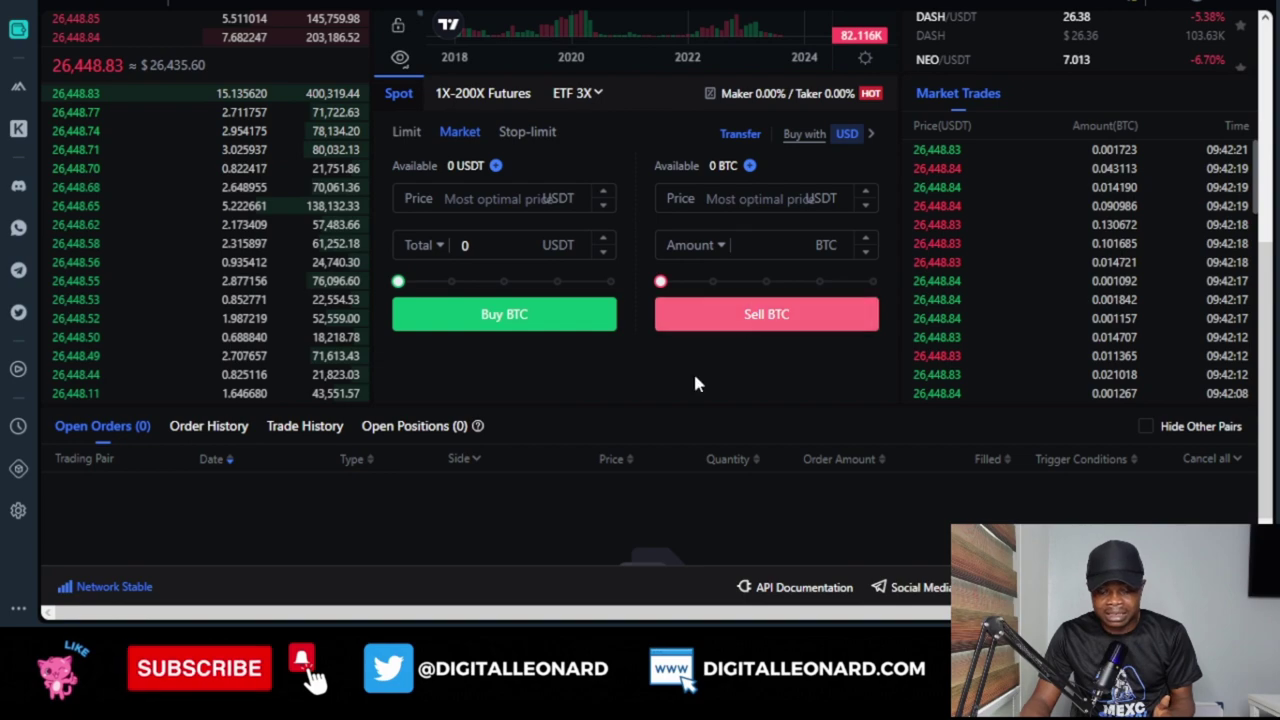
pyautogui.scroll(5, 694, 380)
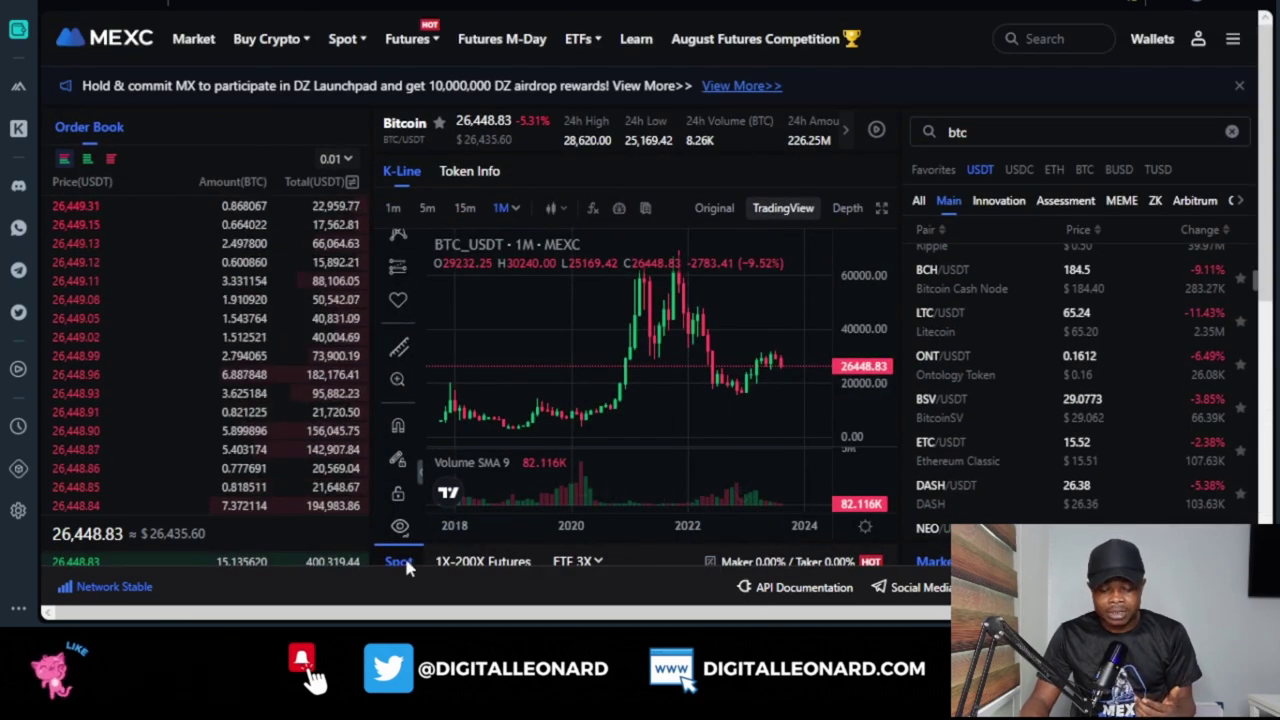
pyautogui.scroll(-5, 406, 566)
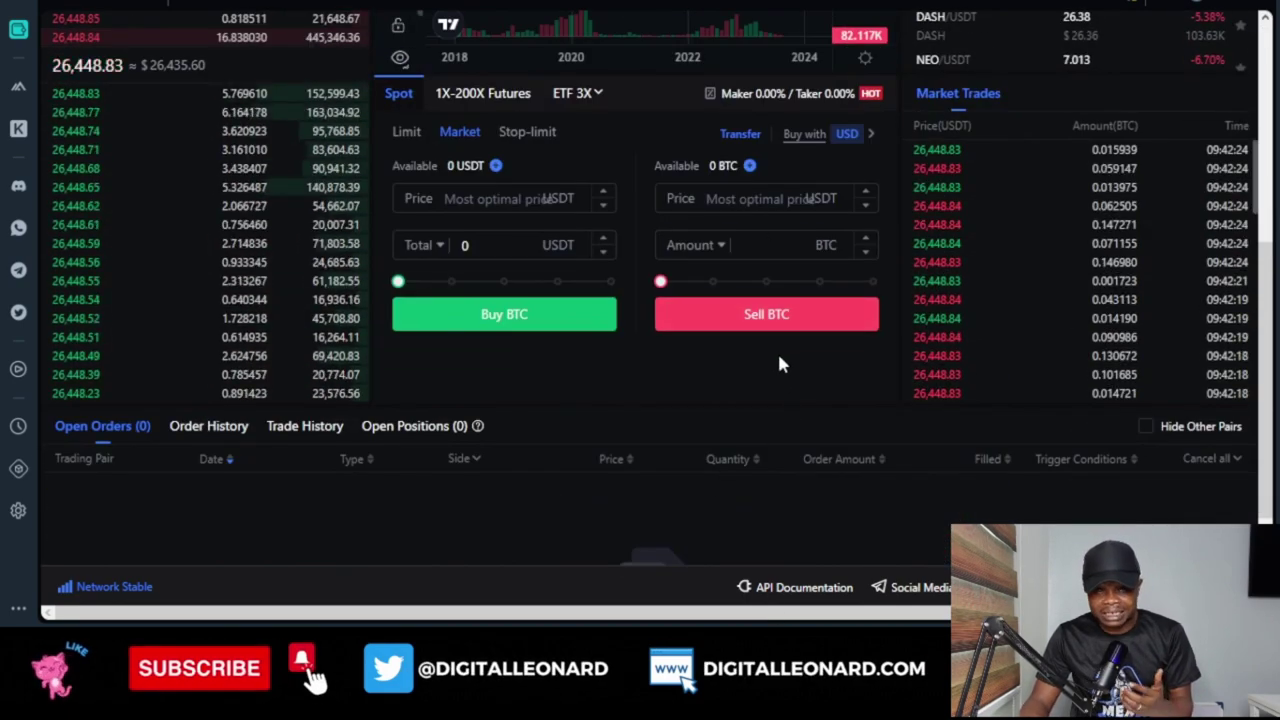
pyautogui.scroll(5, 750, 385)
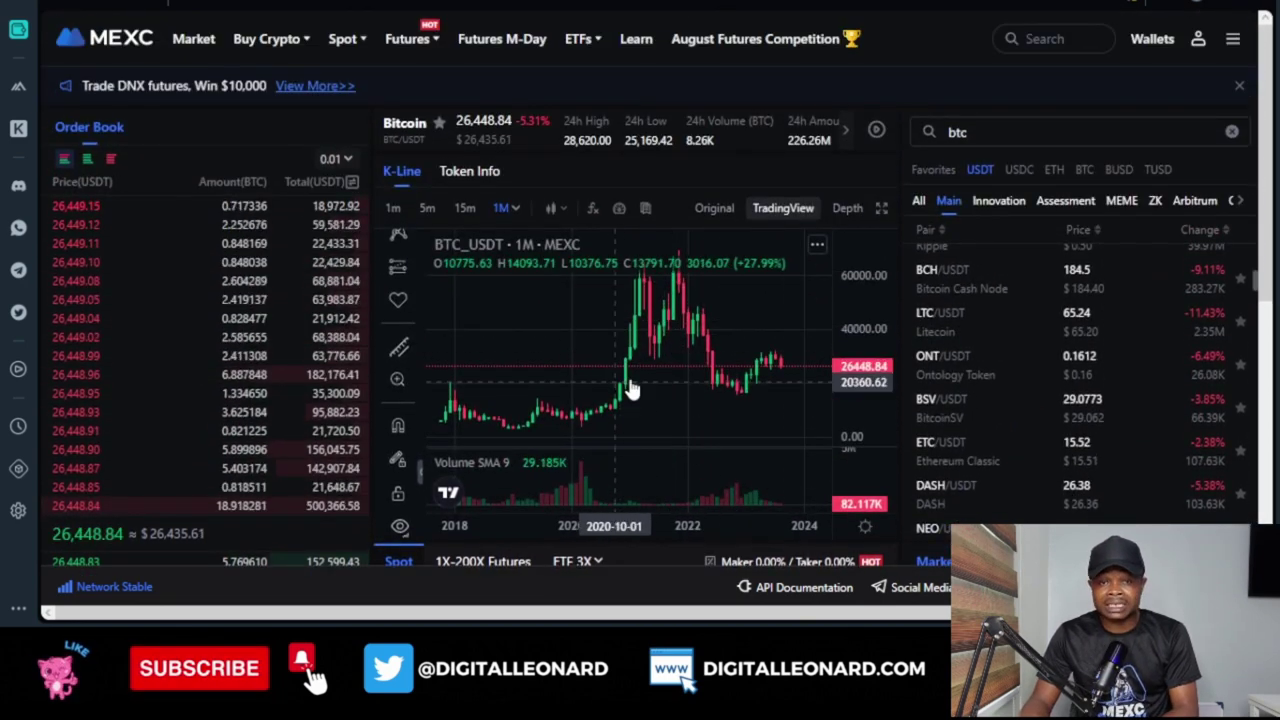
# Expand the BTC/USDT chart to full window and switch it to 1H candles
pyautogui.click(881, 208)
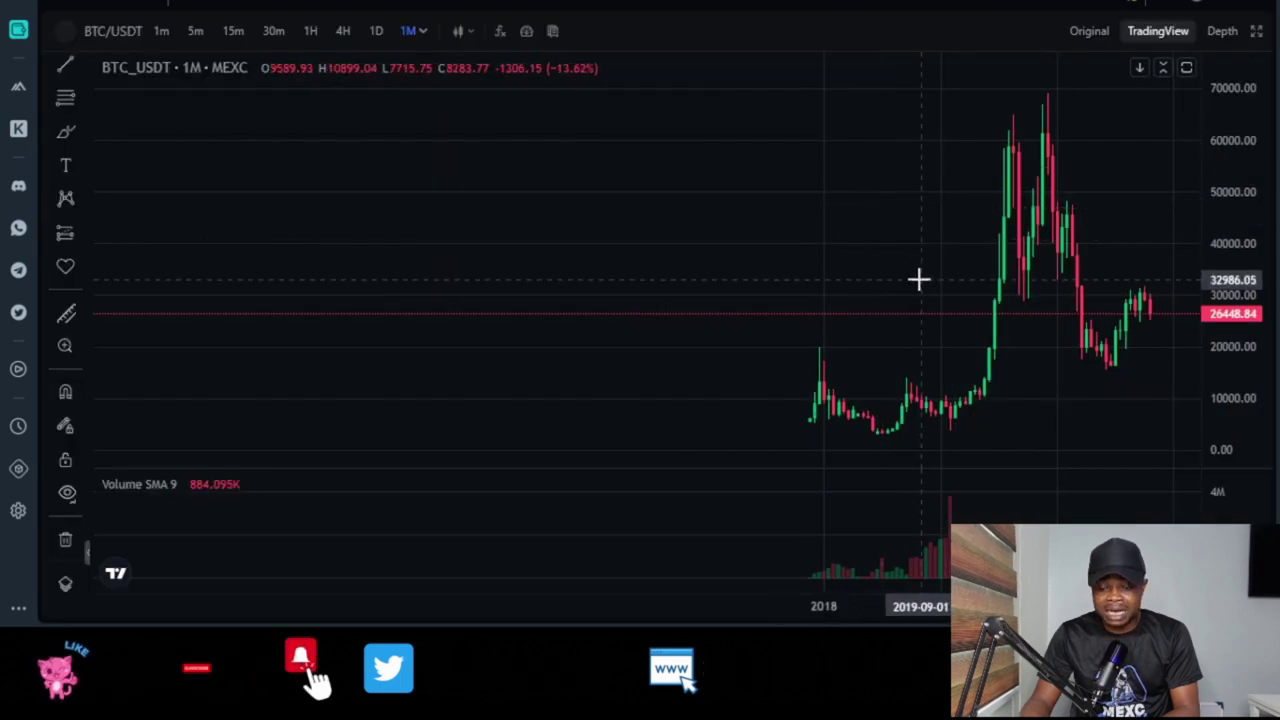
pyautogui.scroll(3, 885, 285)
pyautogui.scroll(2, 878, 295)
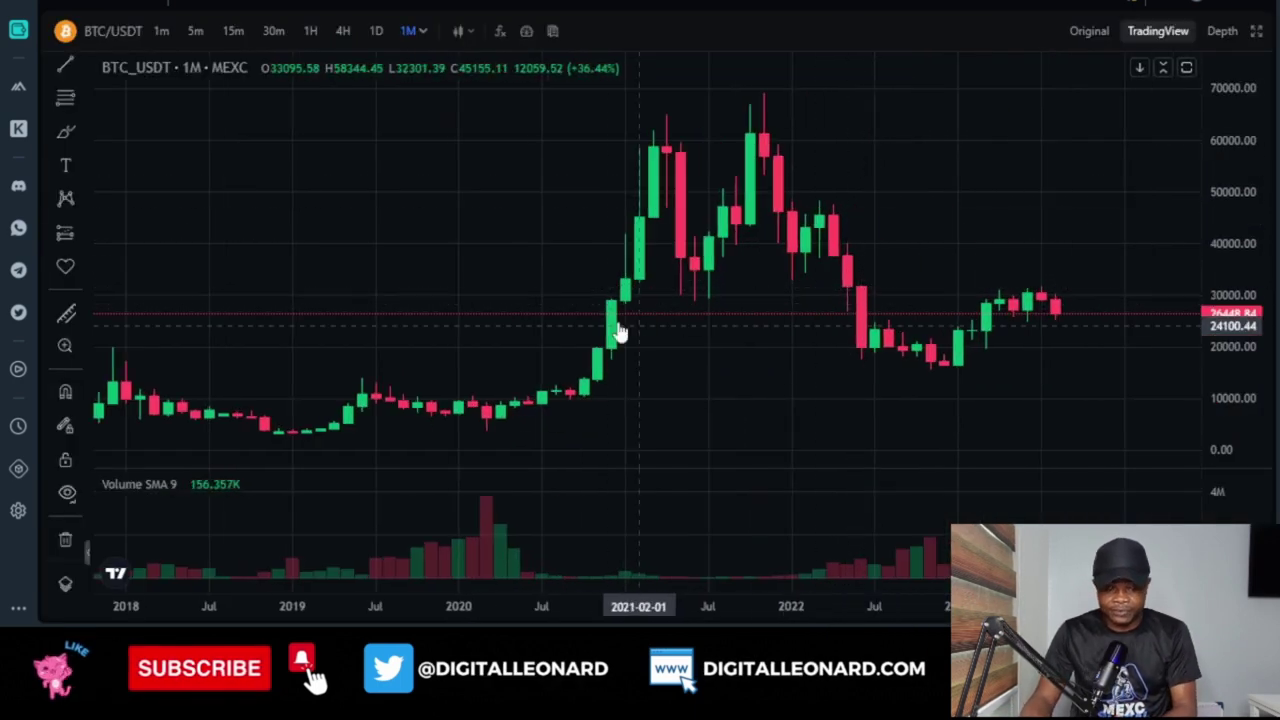
pyautogui.click(411, 31)
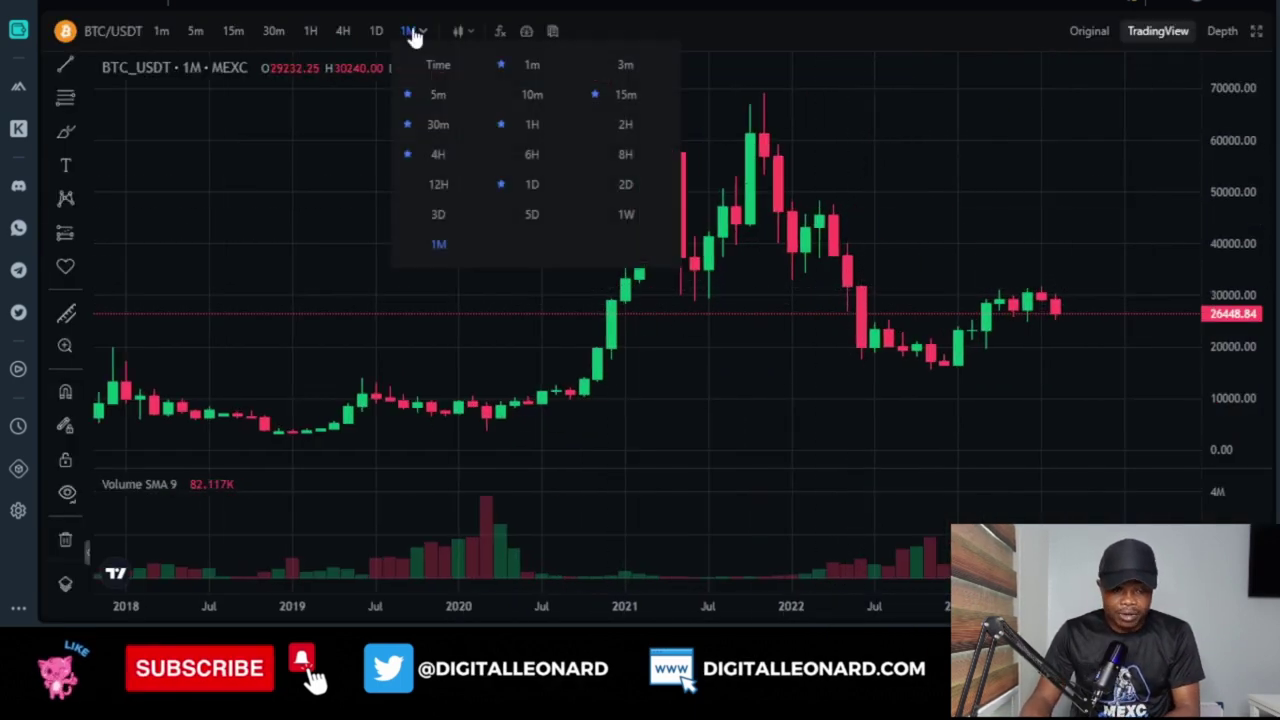
pyautogui.click(311, 33)
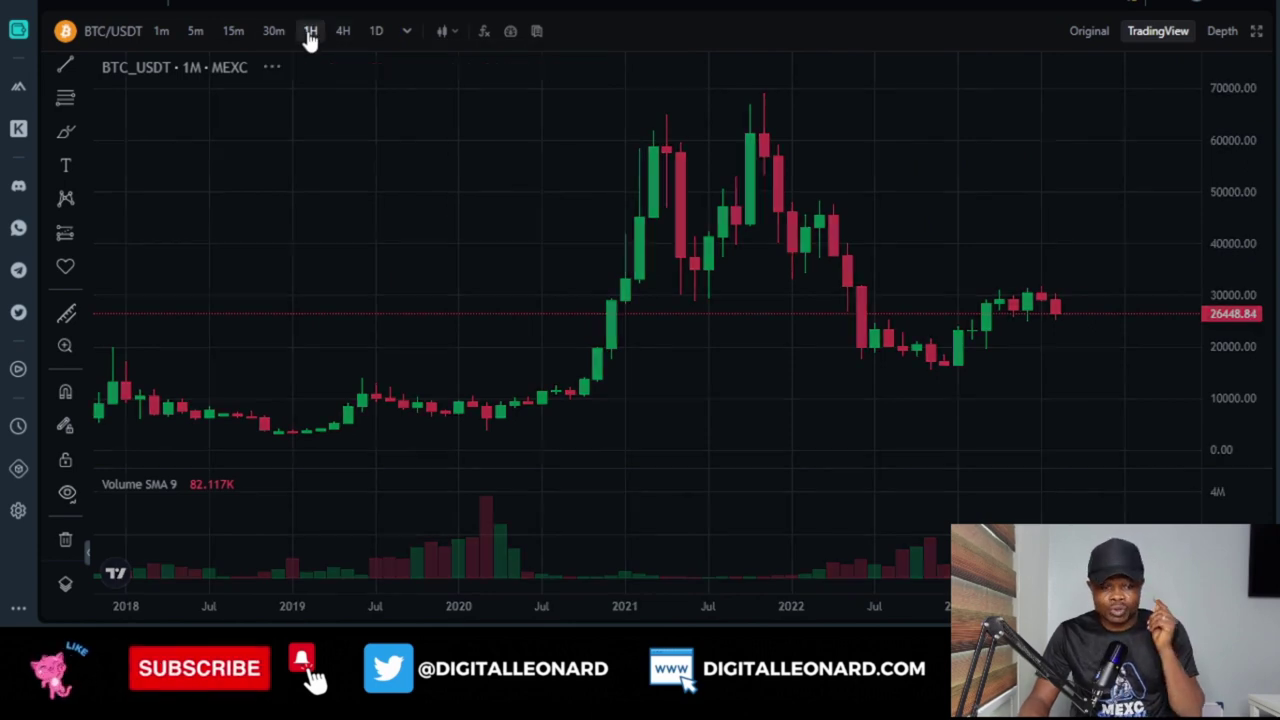
# Remove the Volume SMA 9 pane and pan the chart to the latest days
pyautogui.scroll(-3, 531, 283)
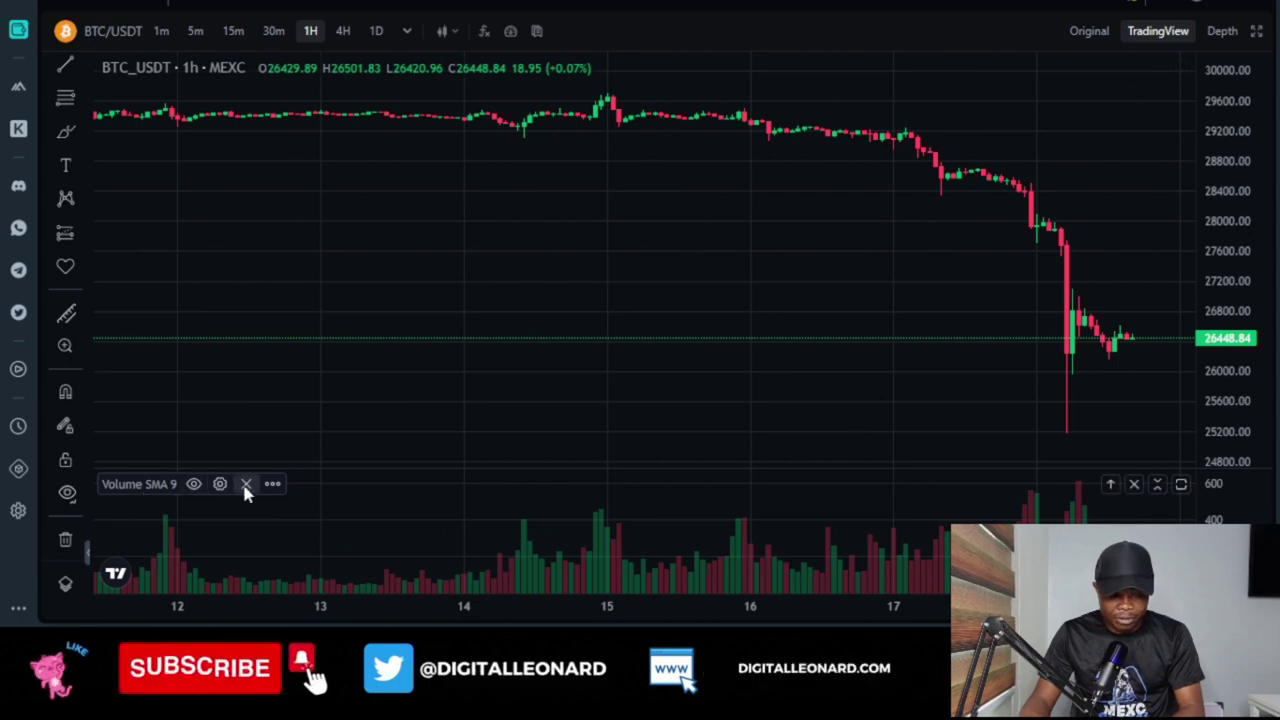
pyautogui.click(246, 484)
pyautogui.moveTo(721, 358); pyautogui.dragTo(363, 320)
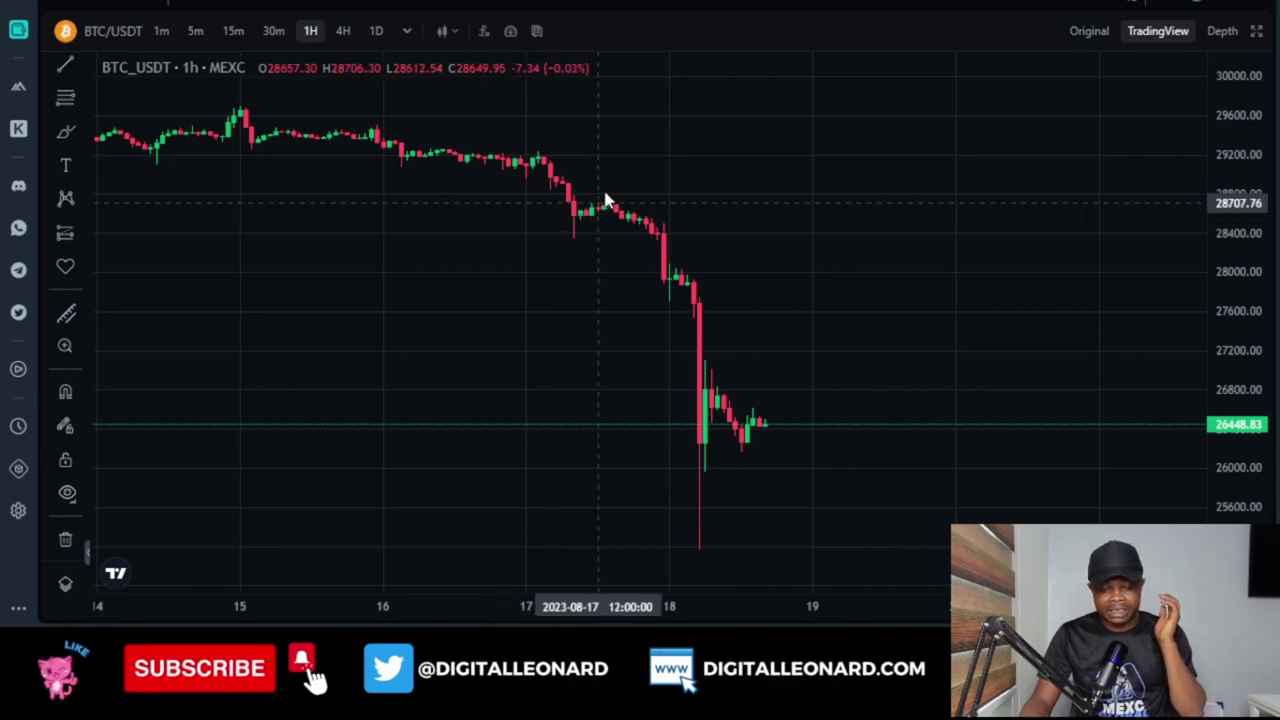
pyautogui.press('/')
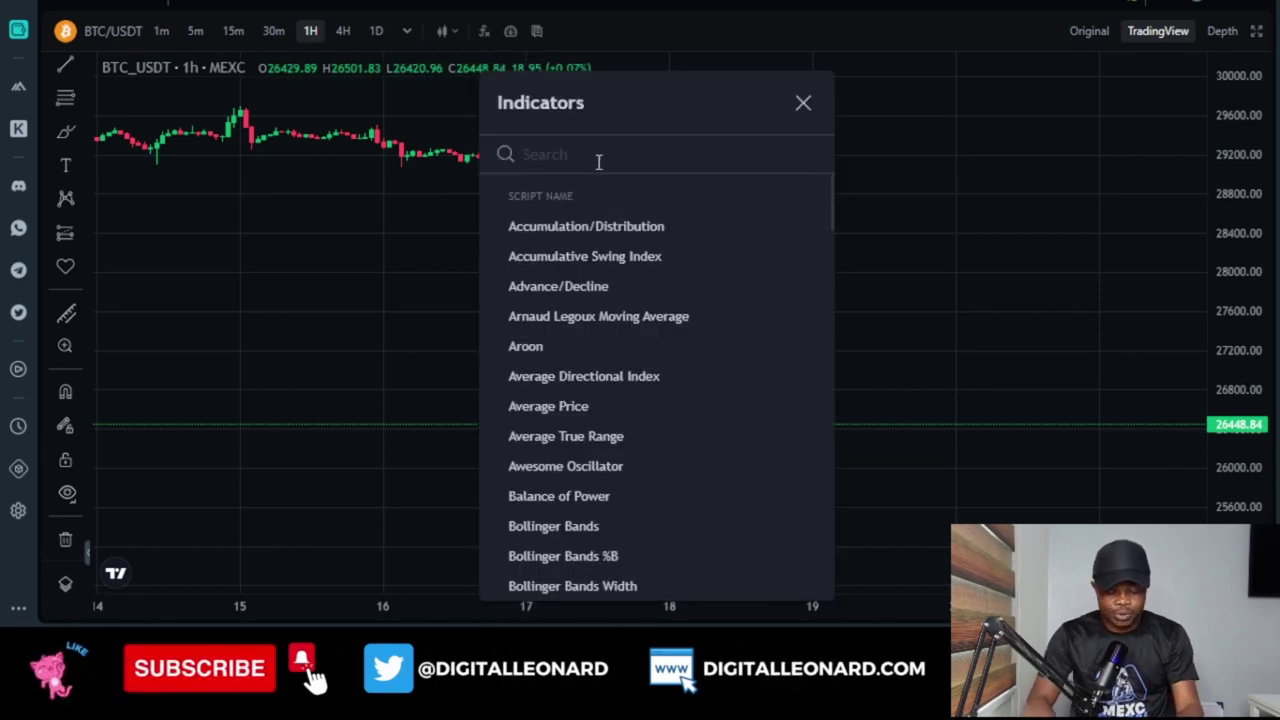
# Add Relative Strength Index (14) and Bollinger Bands (20, 2) to the hourly chart
pyautogui.write('r')
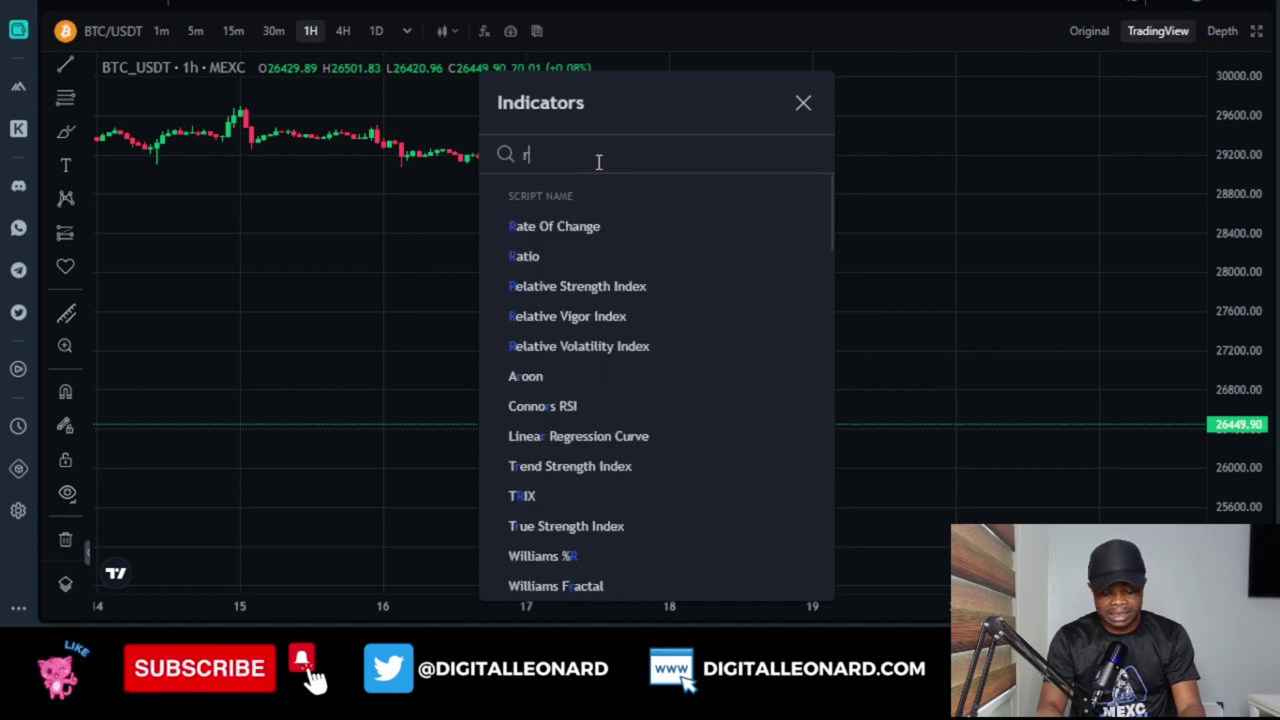
pyautogui.write('si')
pyautogui.click(595, 238)
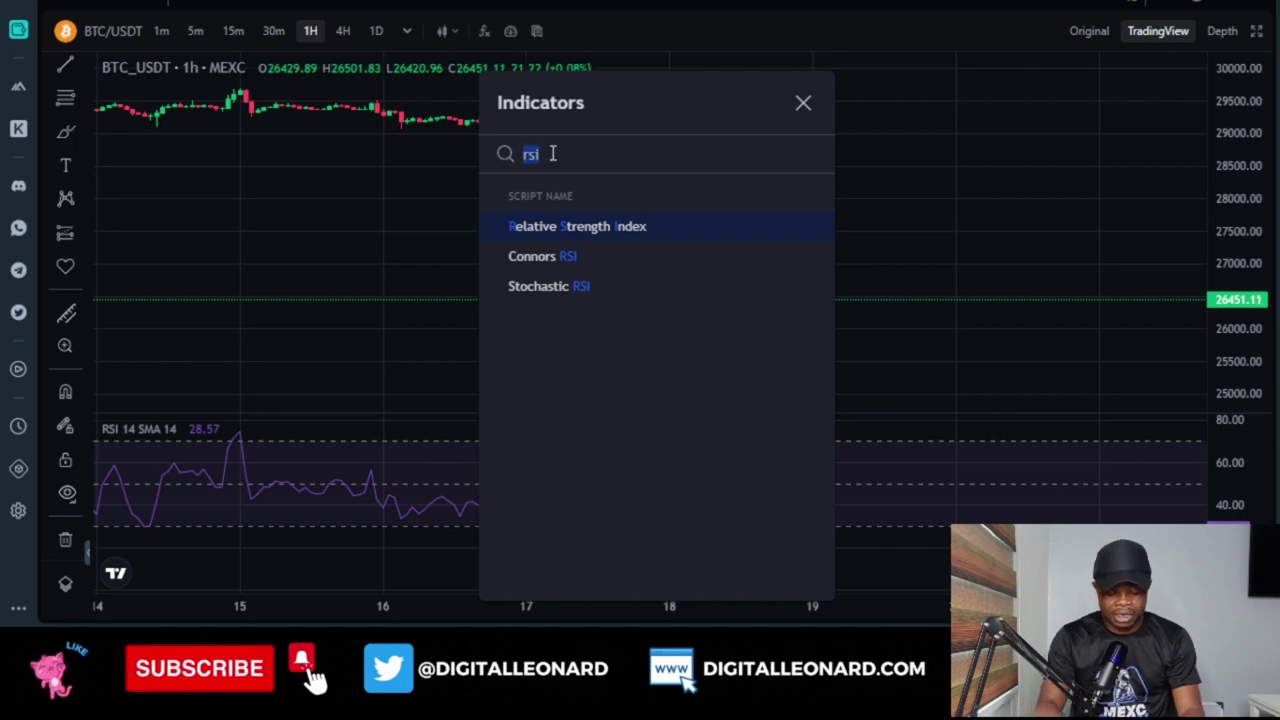
pyautogui.write('boll')
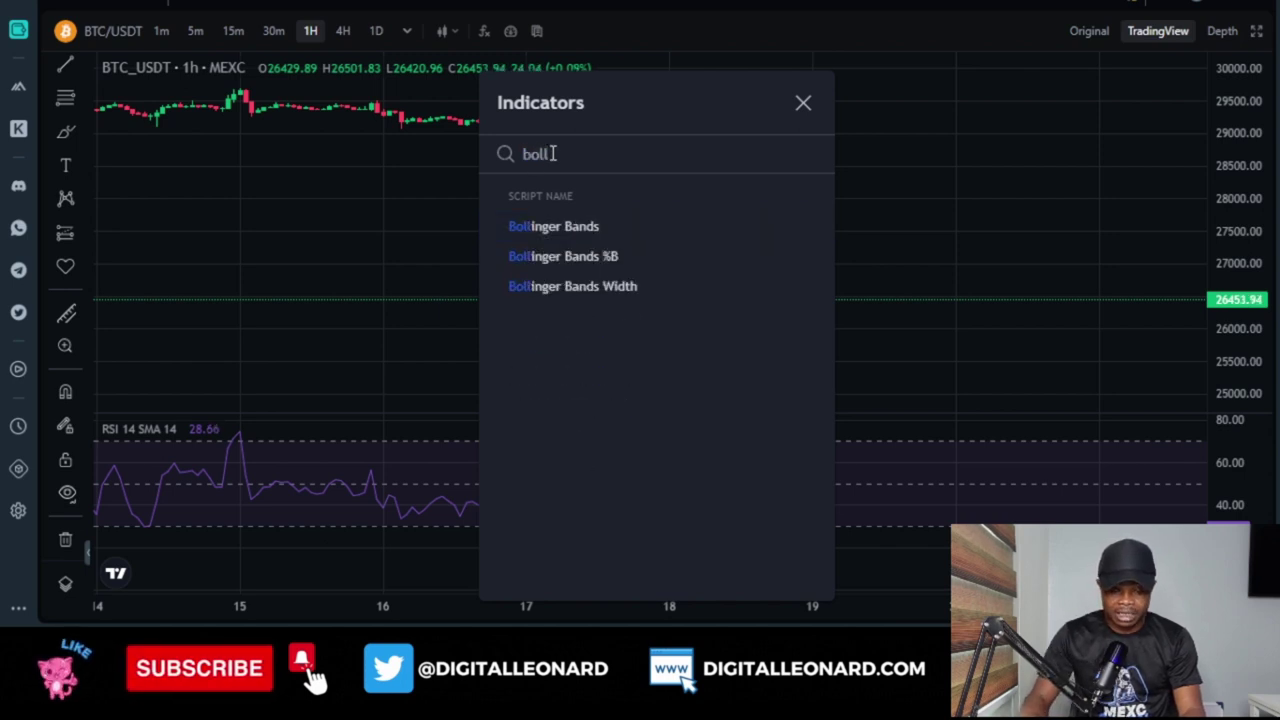
pyautogui.click(548, 229)
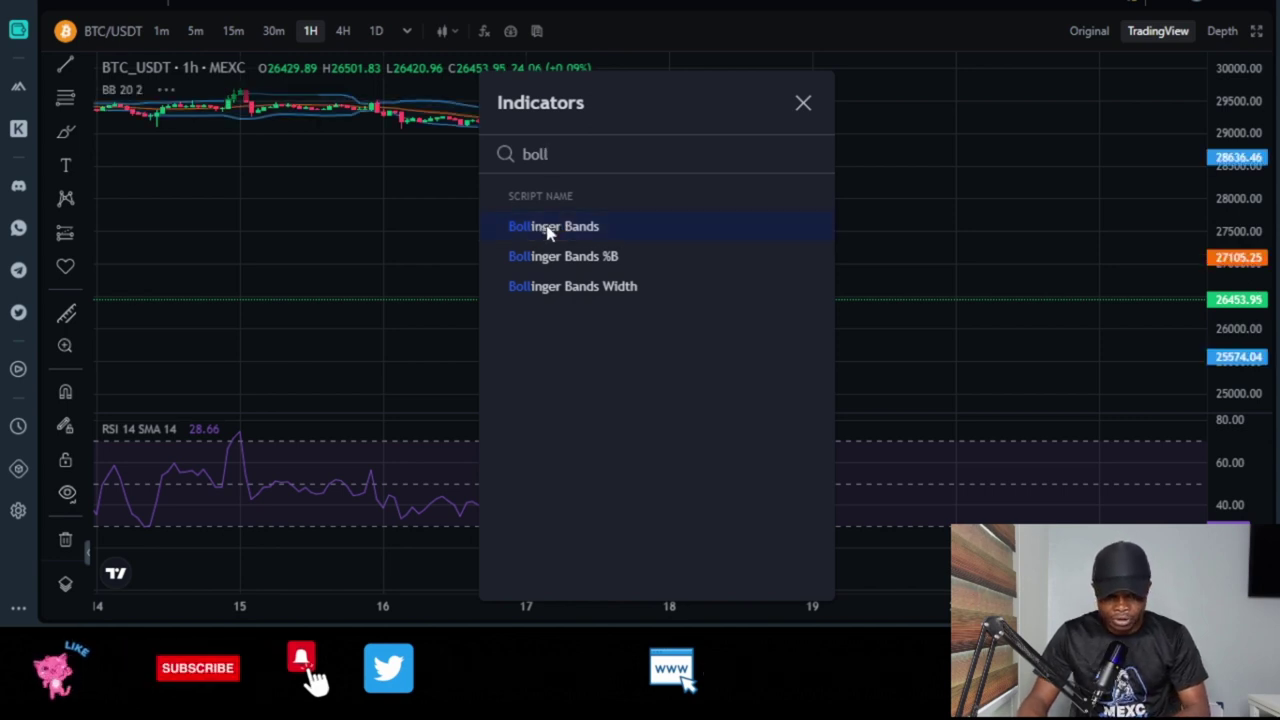
pyautogui.click(803, 105)
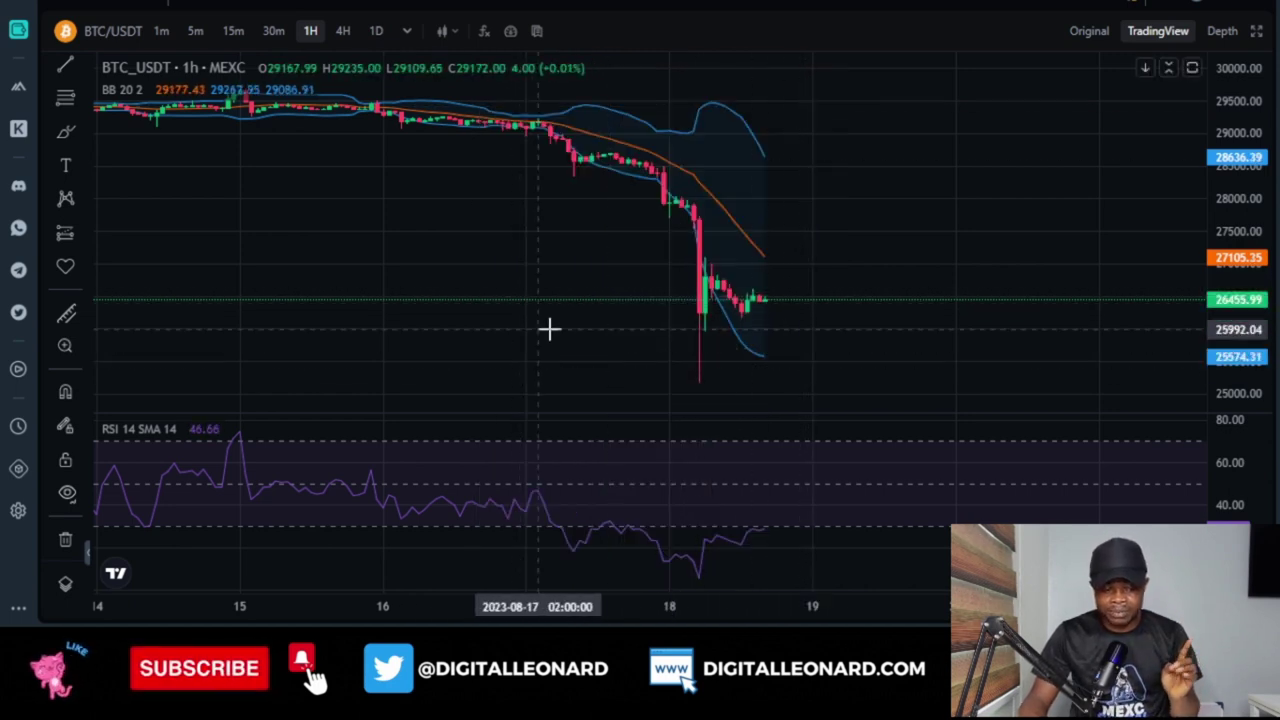
# Stretch the price scale to enlarge the candles and pan around the recent price drop
pyautogui.scroll(-3, 397, 234)
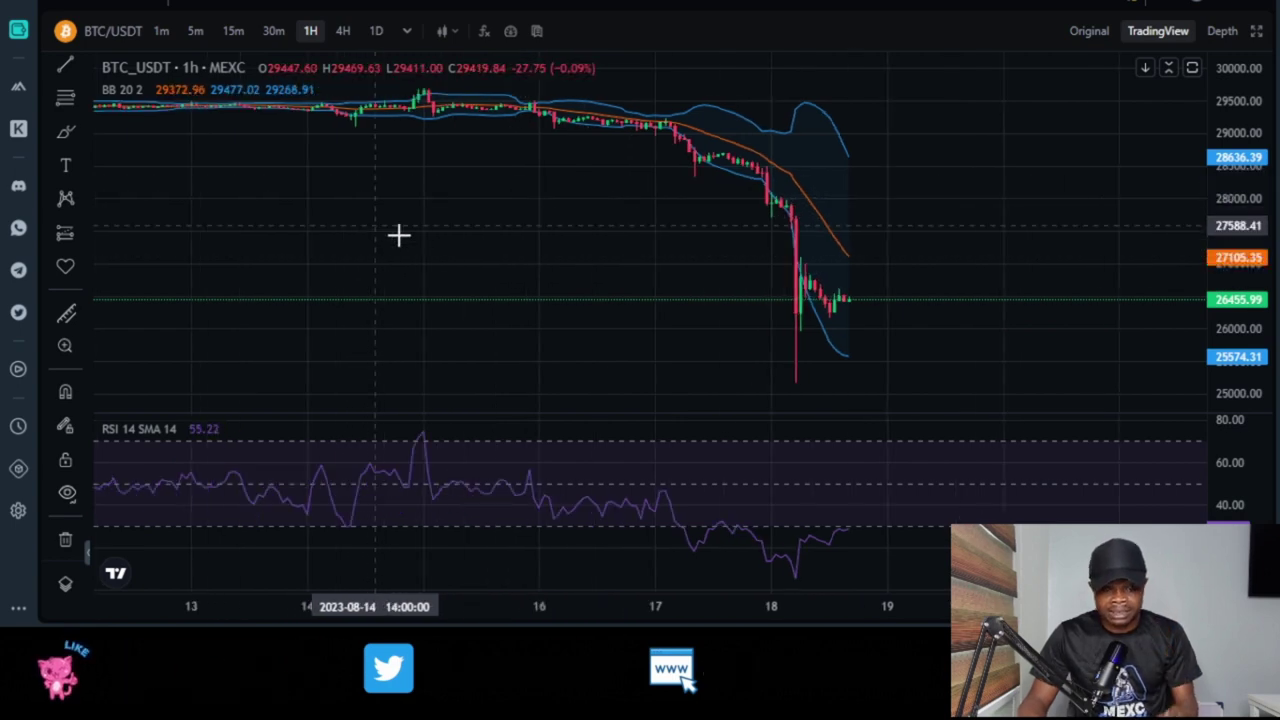
pyautogui.scroll(4, 520, 226)
pyautogui.scroll(-5, 560, 243)
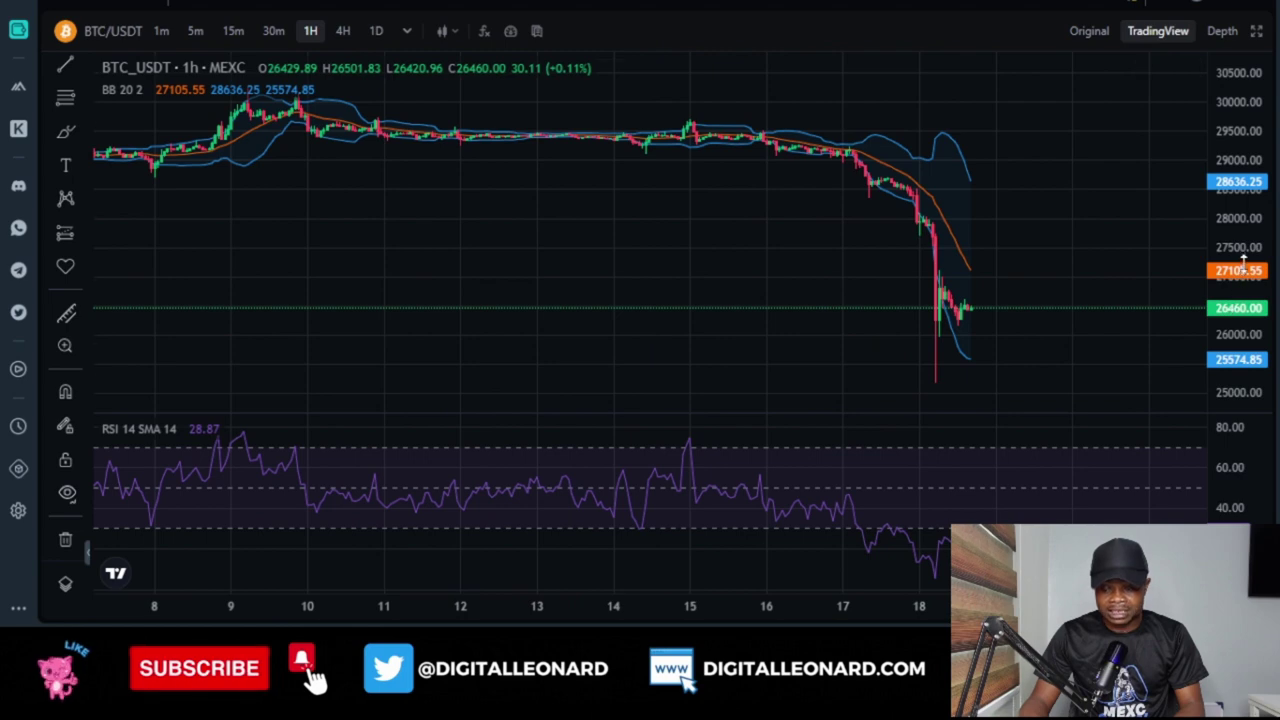
pyautogui.scroll(-5, 731, 284)
pyautogui.scroll(8, 729, 287)
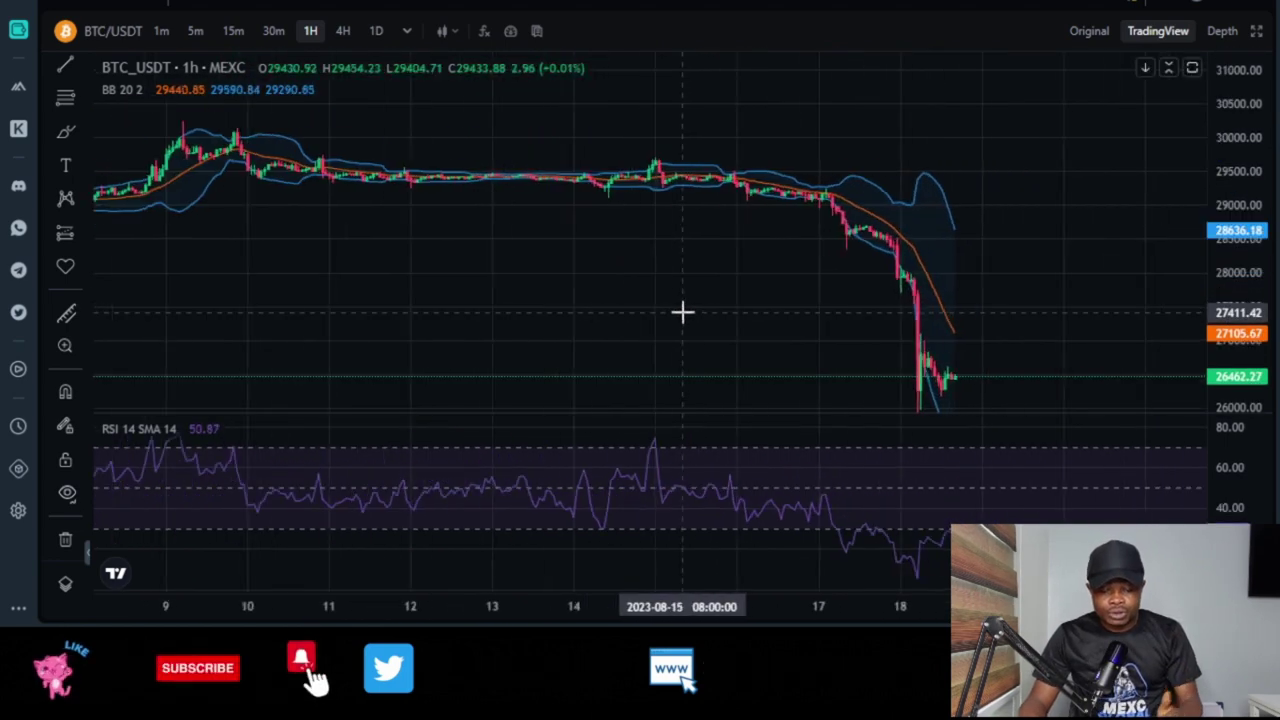
pyautogui.moveTo(593, 337); pyautogui.dragTo(860, 340)
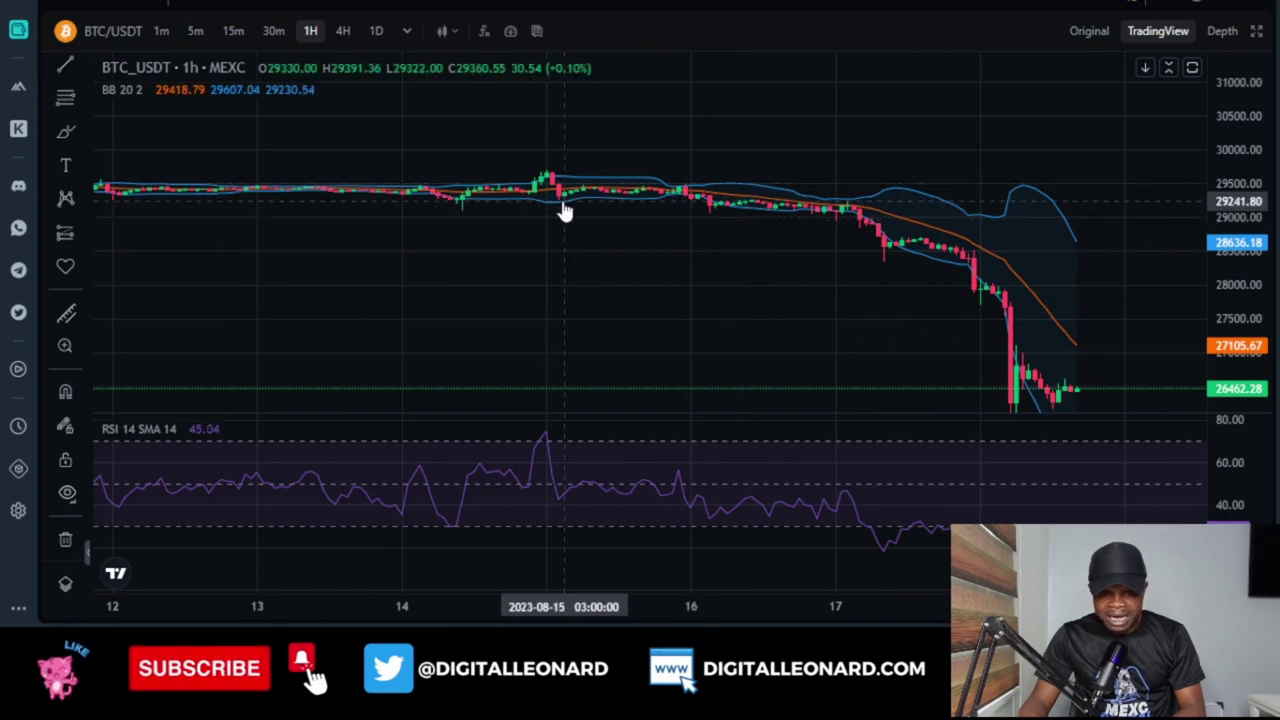
pyautogui.moveTo(1230, 226); pyautogui.dragTo(1050, 205)
pyautogui.moveTo(849, 383); pyautogui.dragTo(774, 306)
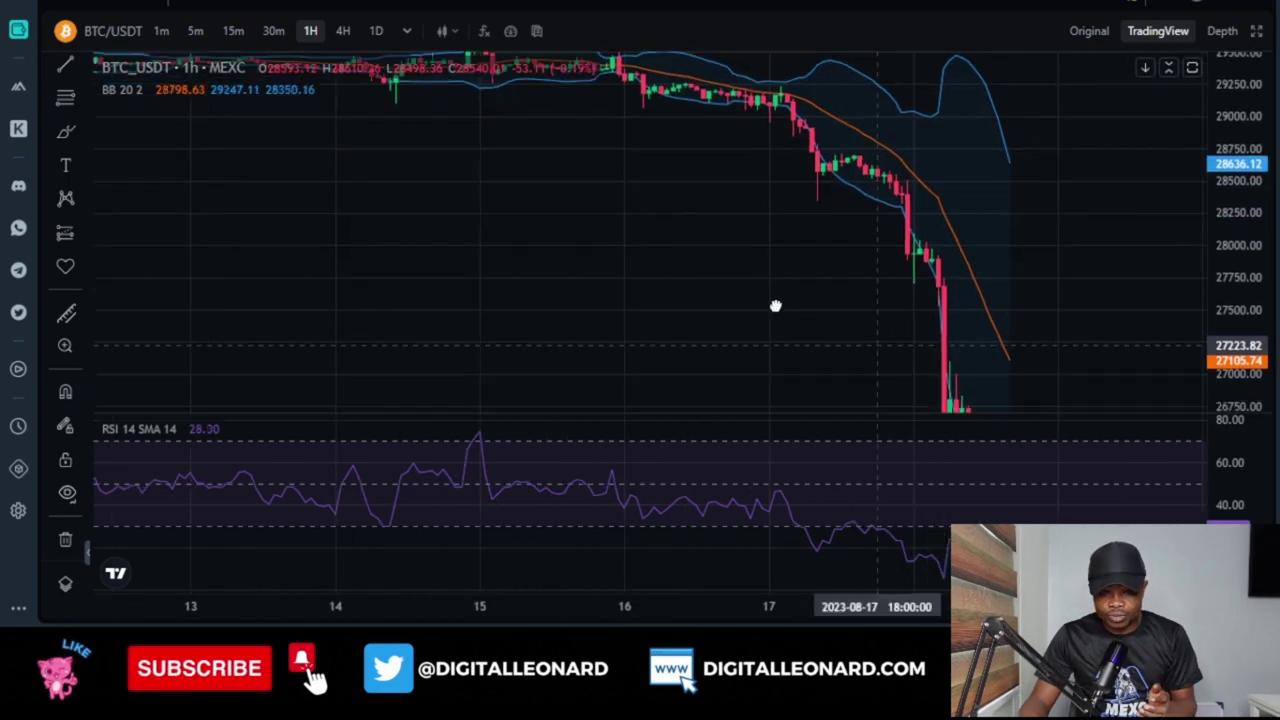
pyautogui.moveTo(603, 223); pyautogui.dragTo(949, 423)
pyautogui.moveTo(1215, 330); pyautogui.dragTo(1212, 73)
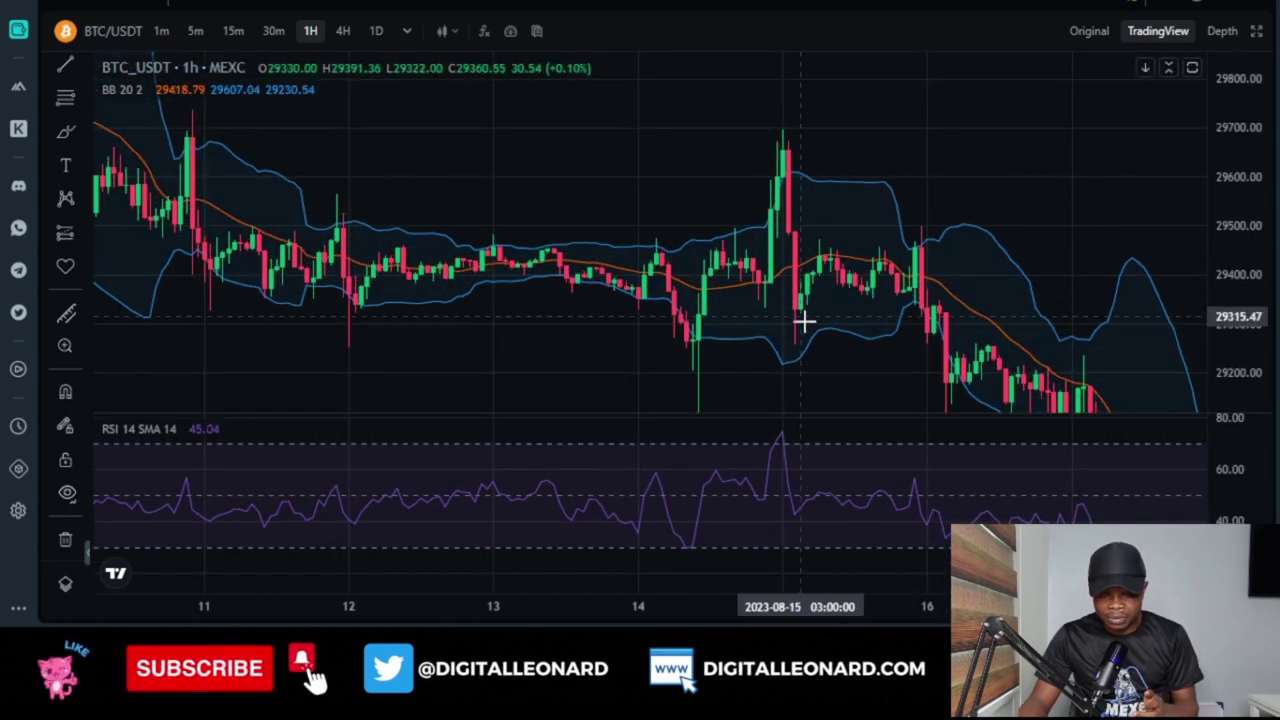
pyautogui.moveTo(806, 323); pyautogui.dragTo(629, 291)
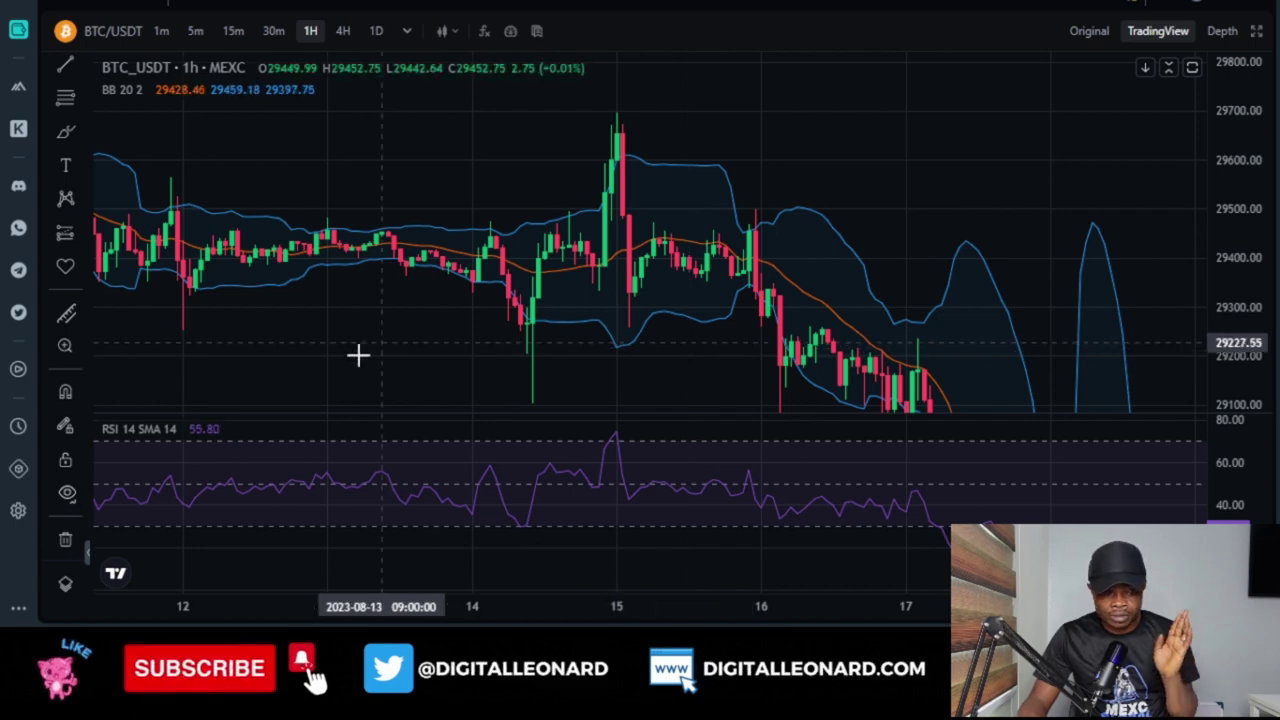
# Pan back to the Aug 1–3 candles, where RSI bottoms near 25
pyautogui.moveTo(323, 351); pyautogui.dragTo(831, 379)
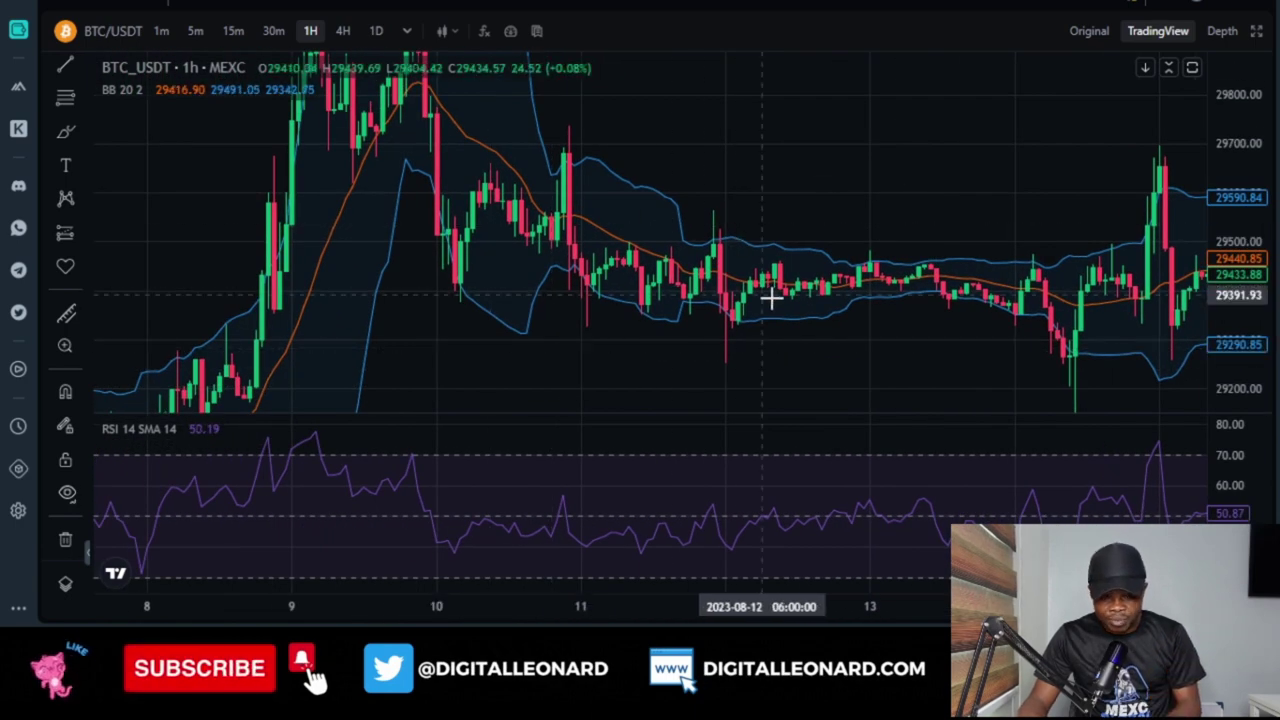
pyautogui.moveTo(460, 320); pyautogui.dragTo(837, 443)
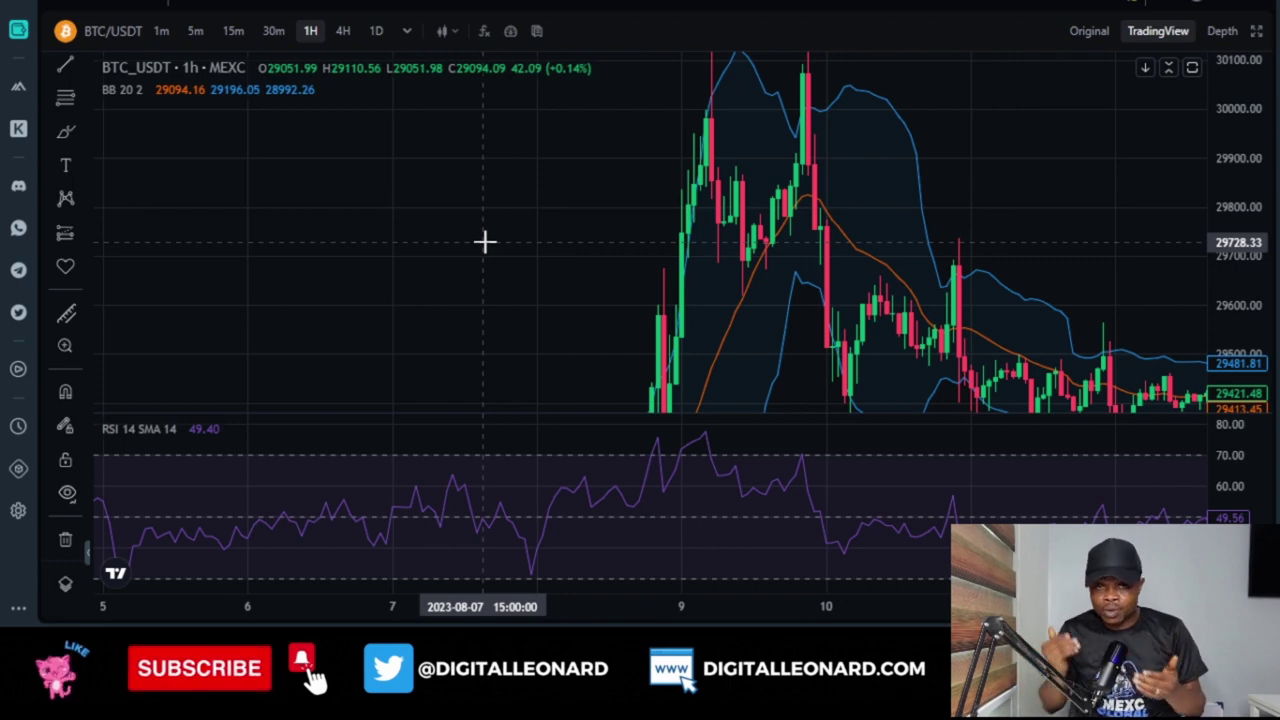
pyautogui.moveTo(457, 171); pyautogui.dragTo(831, 128)
pyautogui.moveTo(511, 323); pyautogui.dragTo(820, 111)
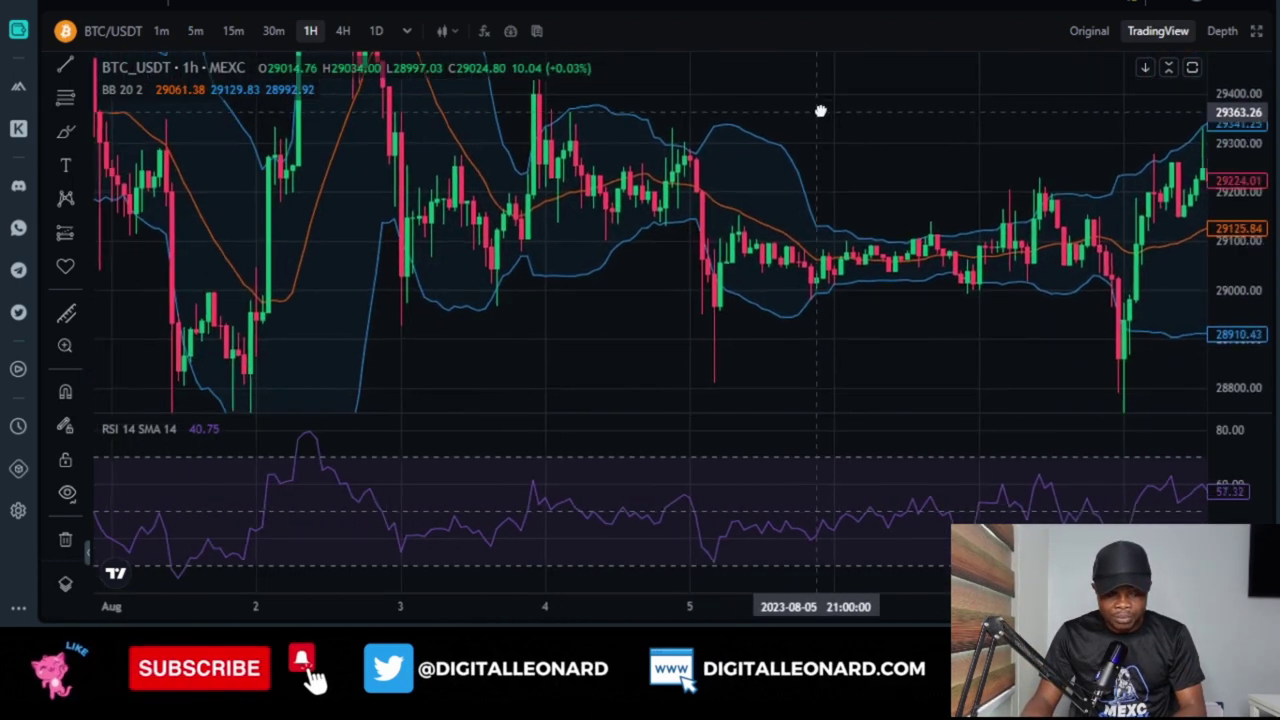
pyautogui.moveTo(530, 280); pyautogui.dragTo(851, 285)
pyautogui.moveTo(800, 351); pyautogui.dragTo(767, 300)
pyautogui.scroll(2, 537, 378)
# Zoom in and centre the Aug 1 11:00 candle below the lower band, RSI 25.19
pyautogui.hscroll(-5, 891, 357)
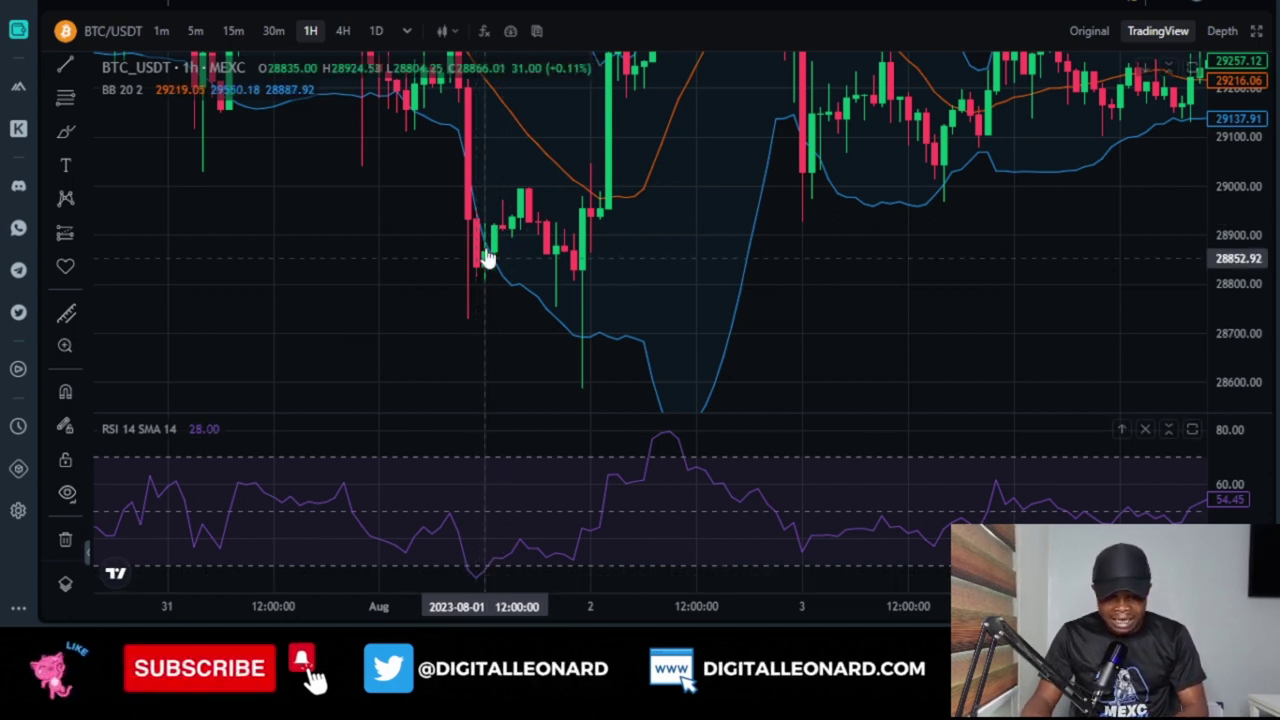
pyautogui.scroll(2, 375, 277)
pyautogui.moveTo(375, 277); pyautogui.dragTo(594, 143)
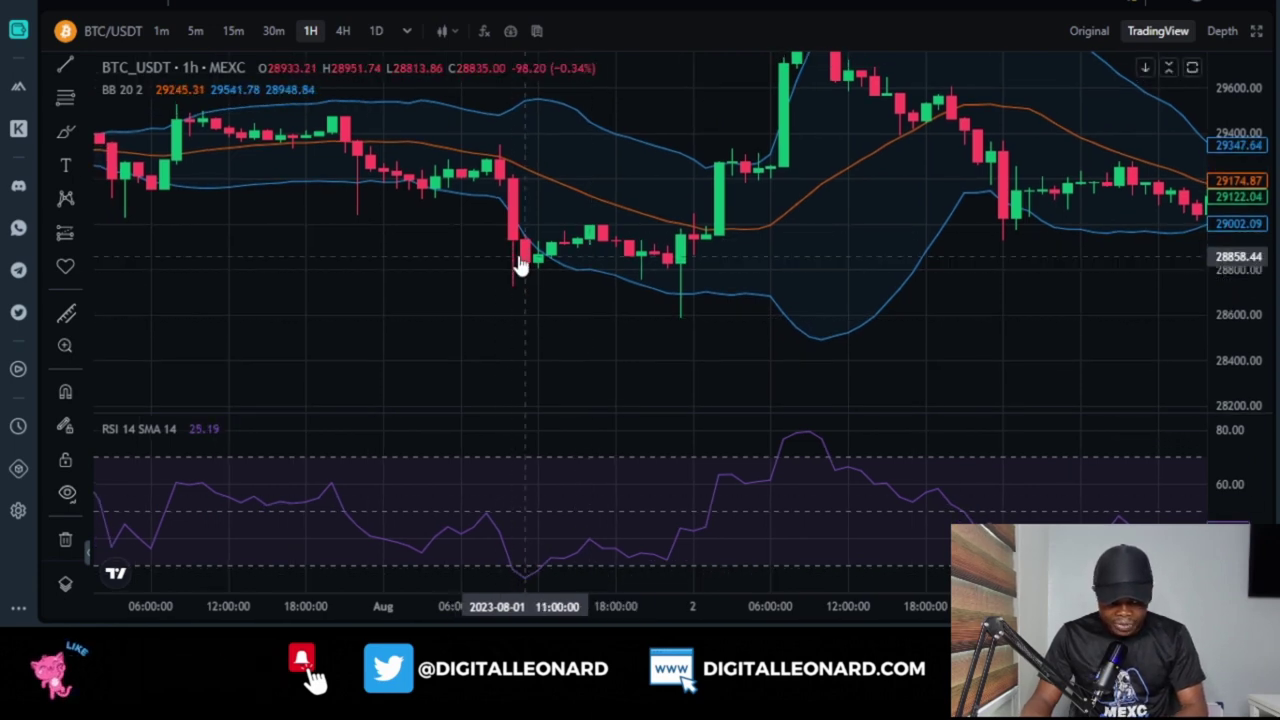
# Place a Long Position at the Aug 1 low with target 387.50 (1.35%) and stop 290.50
pyautogui.click(84, 234)
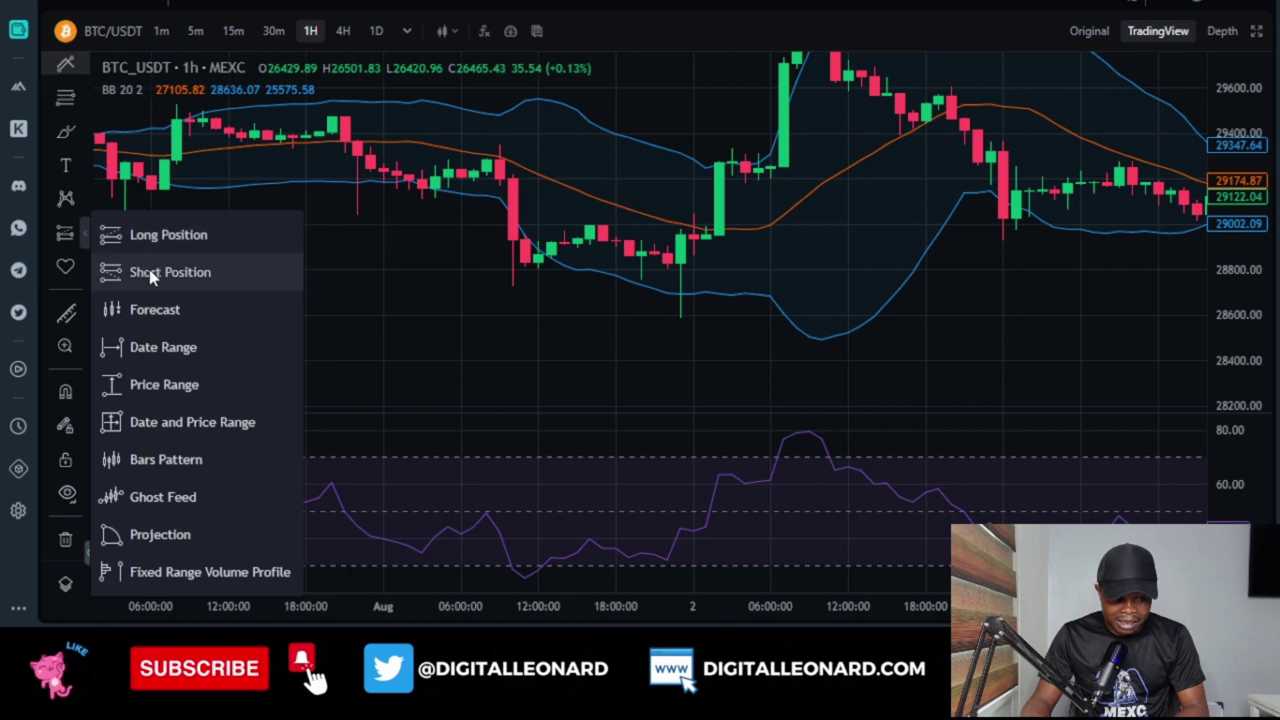
pyautogui.click(154, 240)
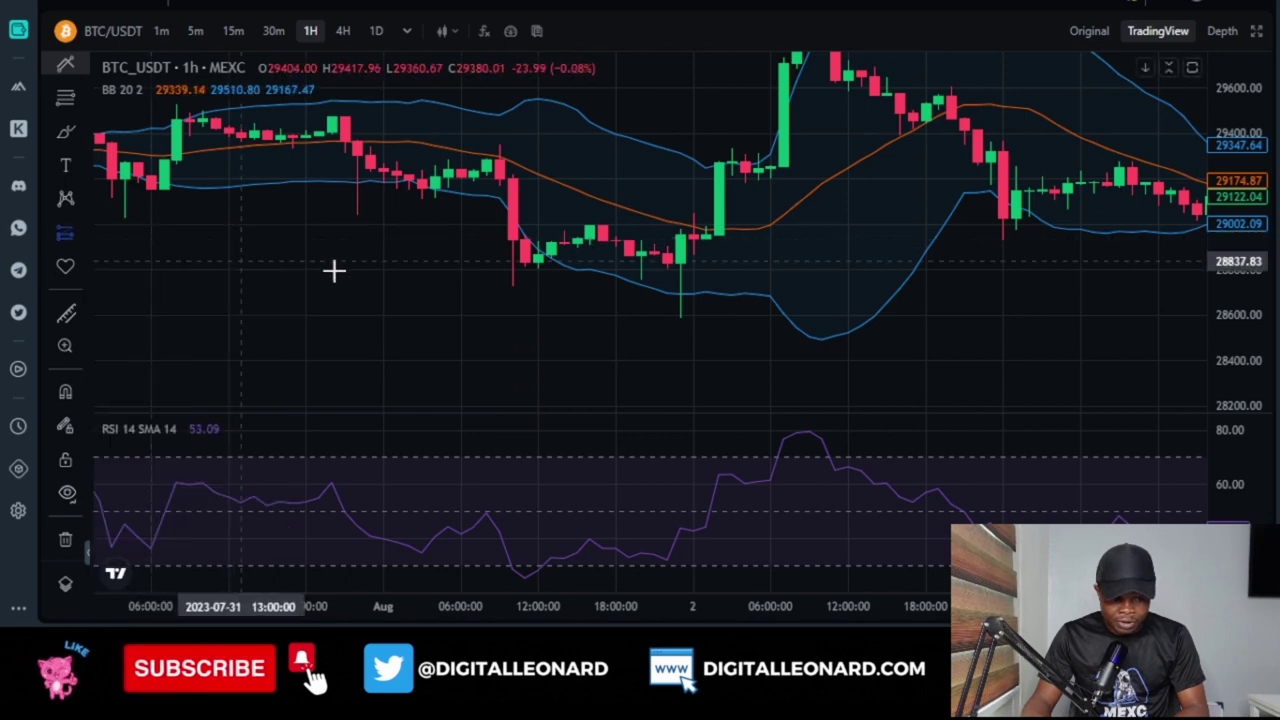
pyautogui.click(522, 285)
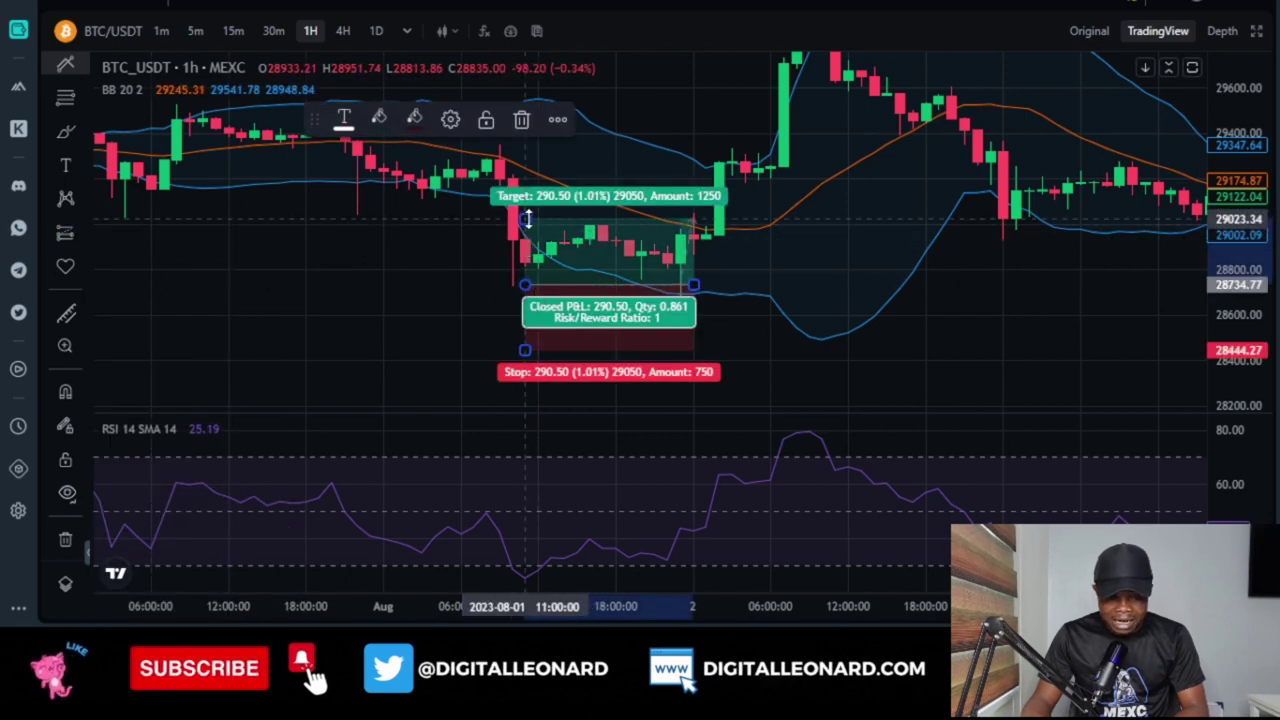
pyautogui.moveTo(526, 220); pyautogui.dragTo(530, 195)
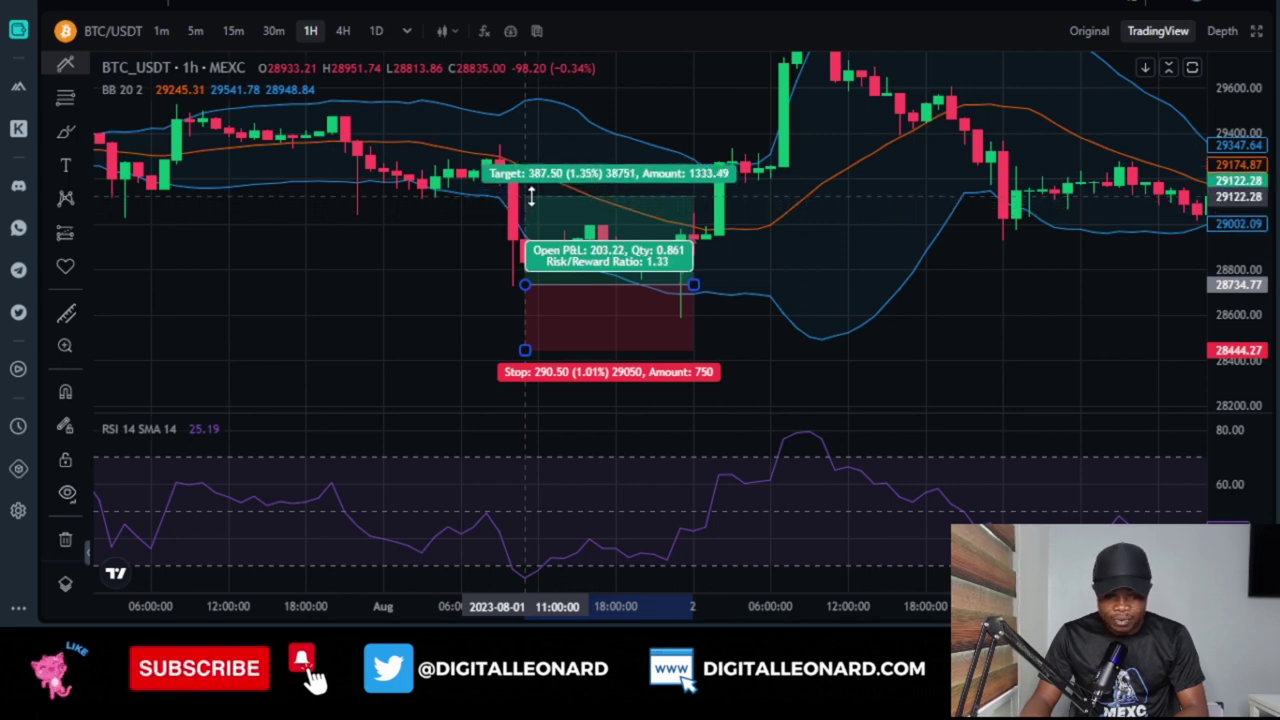
pyautogui.moveTo(667, 282); pyautogui.dragTo(605, 274)
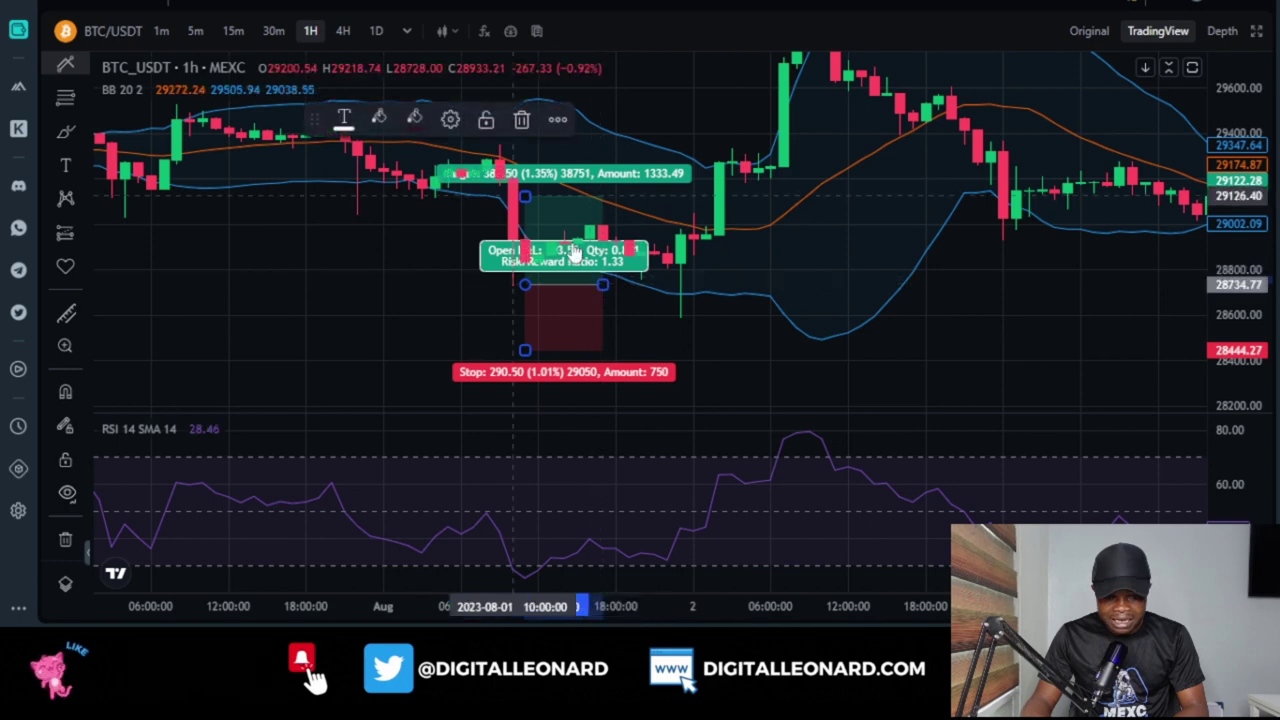
pyautogui.click(458, 342)
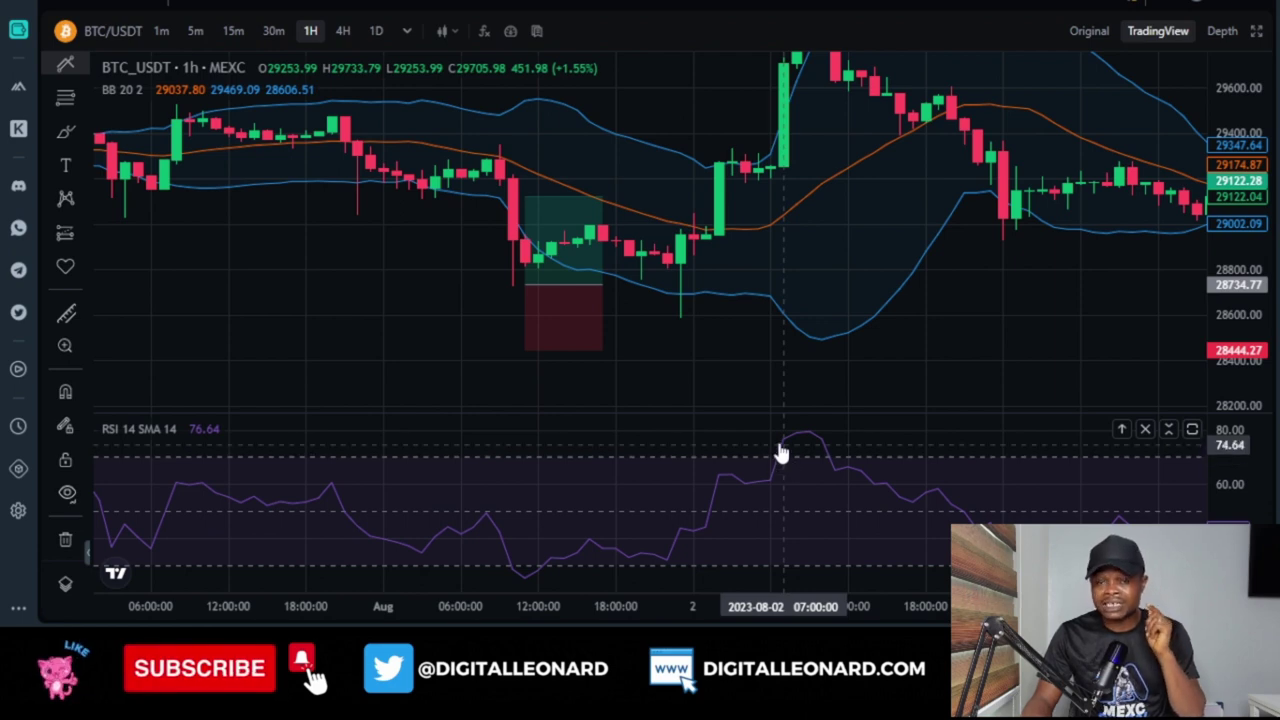
# Extend the long position to the Aug 2 spike, giving closed P&L 1038.86 (3.62%)
pyautogui.moveTo(874, 380); pyautogui.dragTo(720, 425)
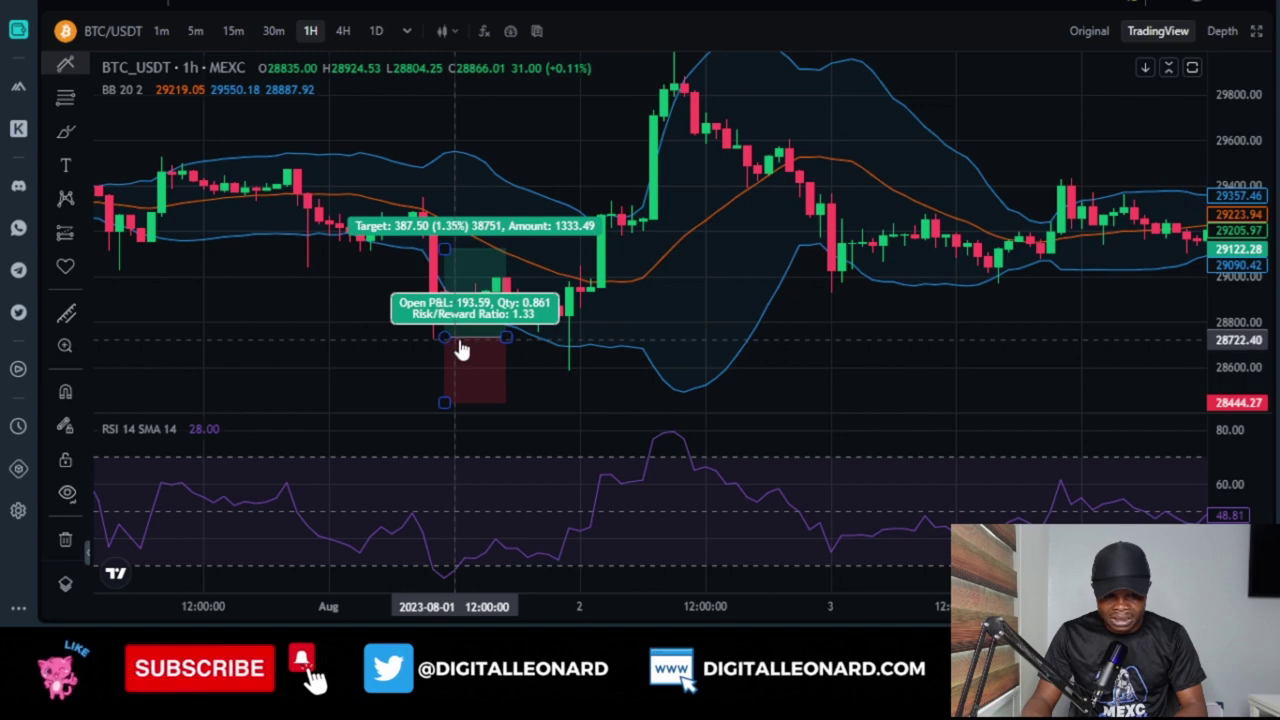
pyautogui.moveTo(445, 248); pyautogui.dragTo(455, 100)
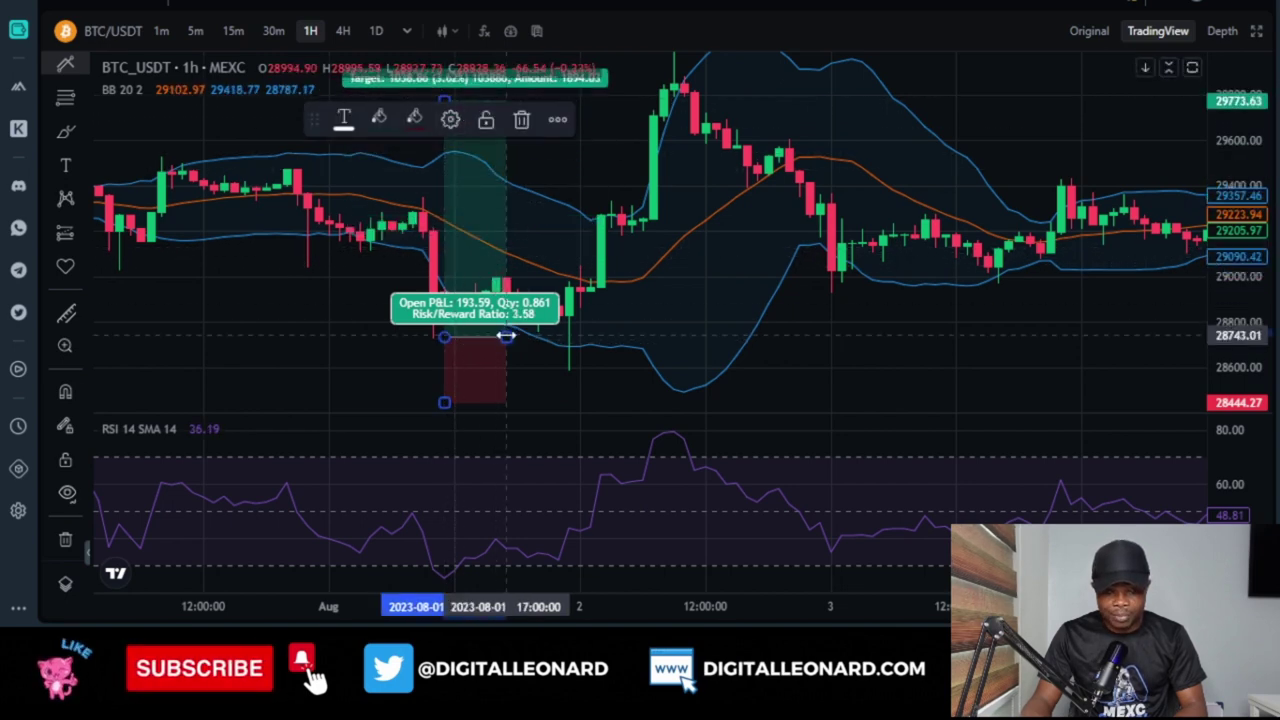
pyautogui.moveTo(507, 337); pyautogui.dragTo(716, 337)
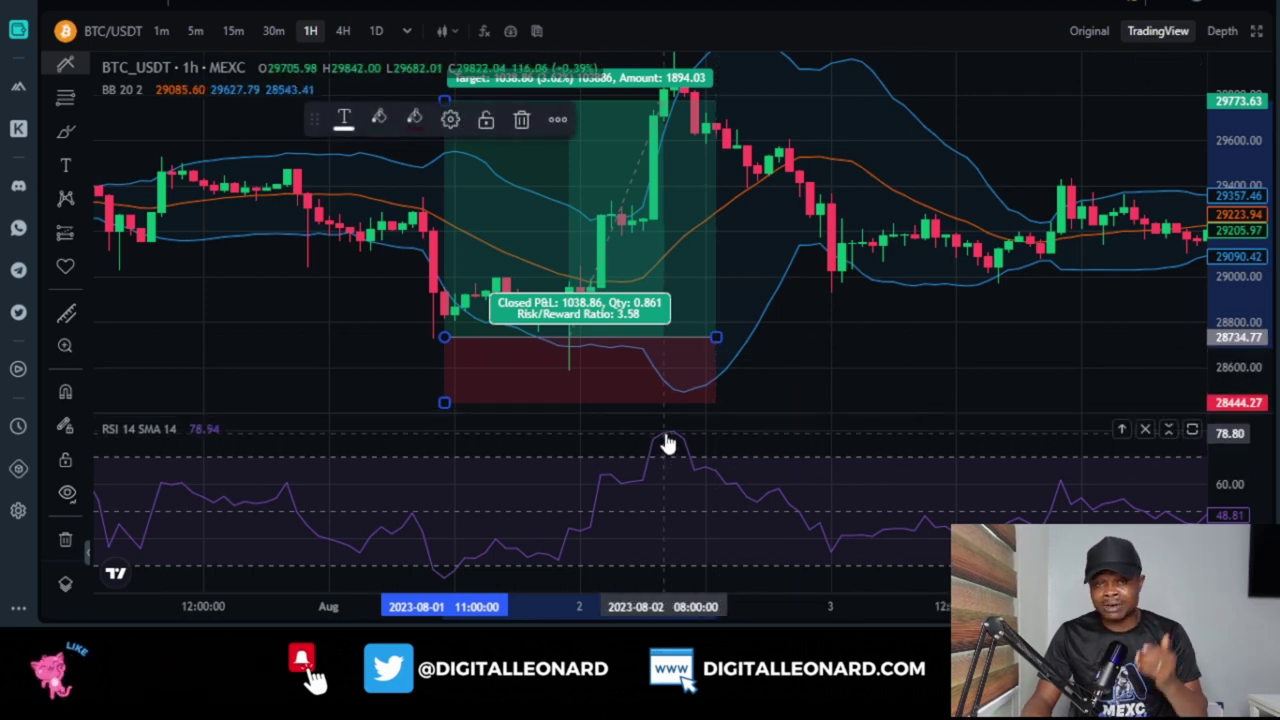
pyautogui.scroll(-2, 964, 353)
pyautogui.moveTo(964, 353); pyautogui.dragTo(849, 409)
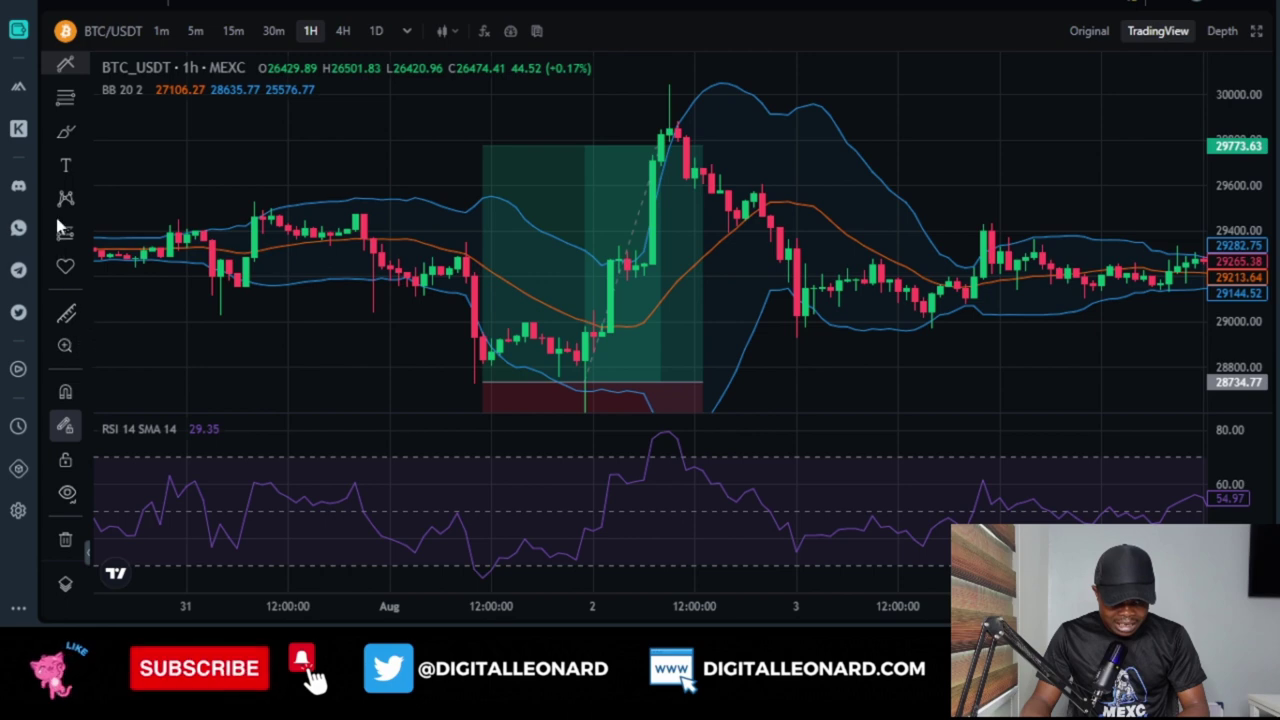
pyautogui.click(62, 322)
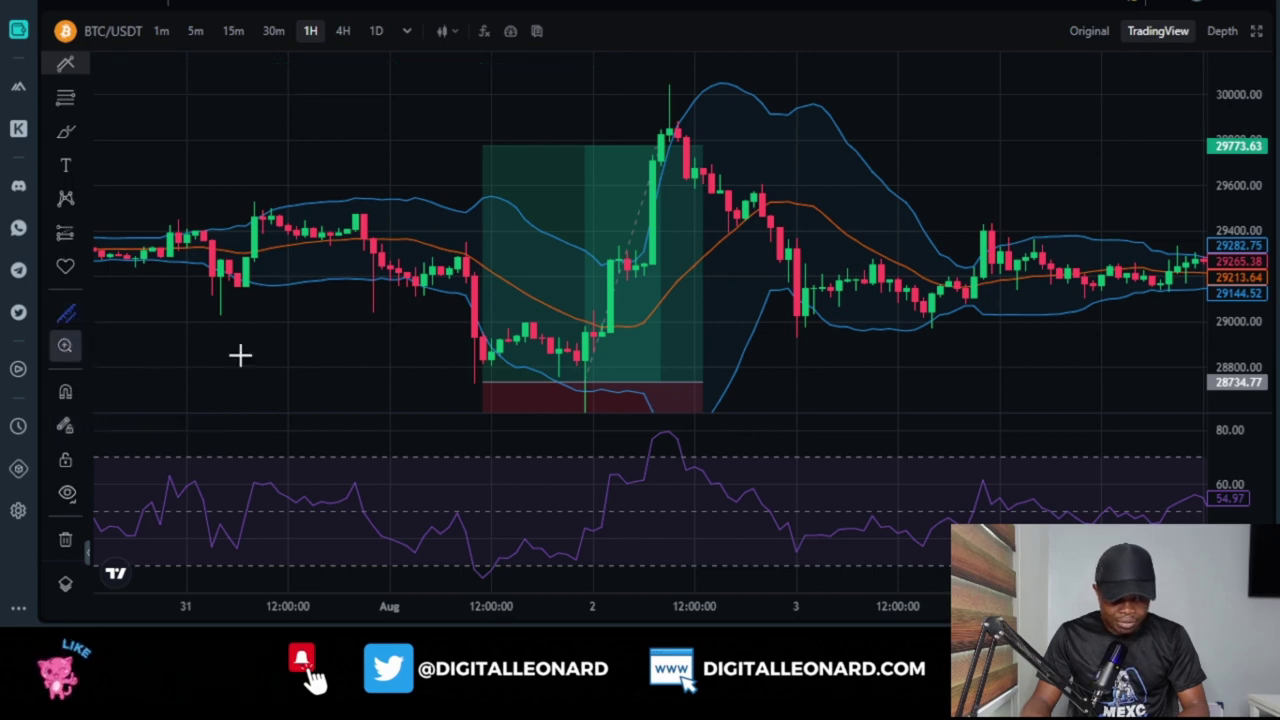
pyautogui.click(467, 383)
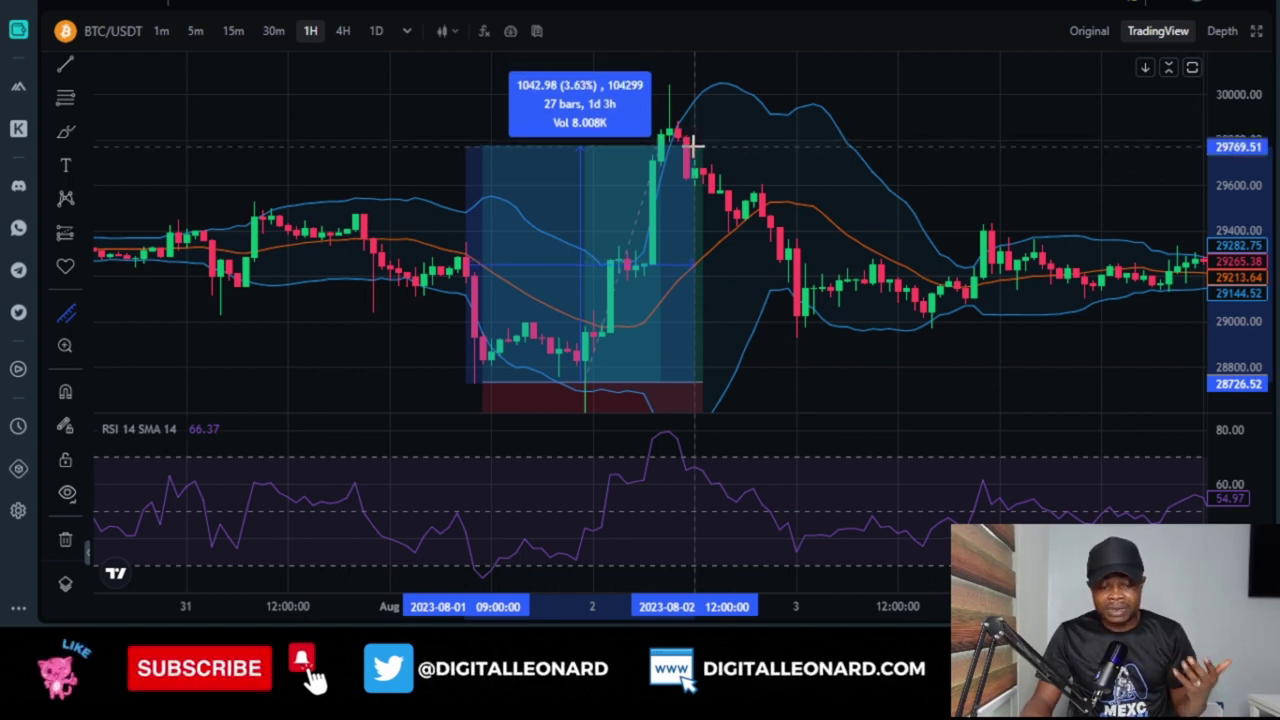
pyautogui.click(826, 398)
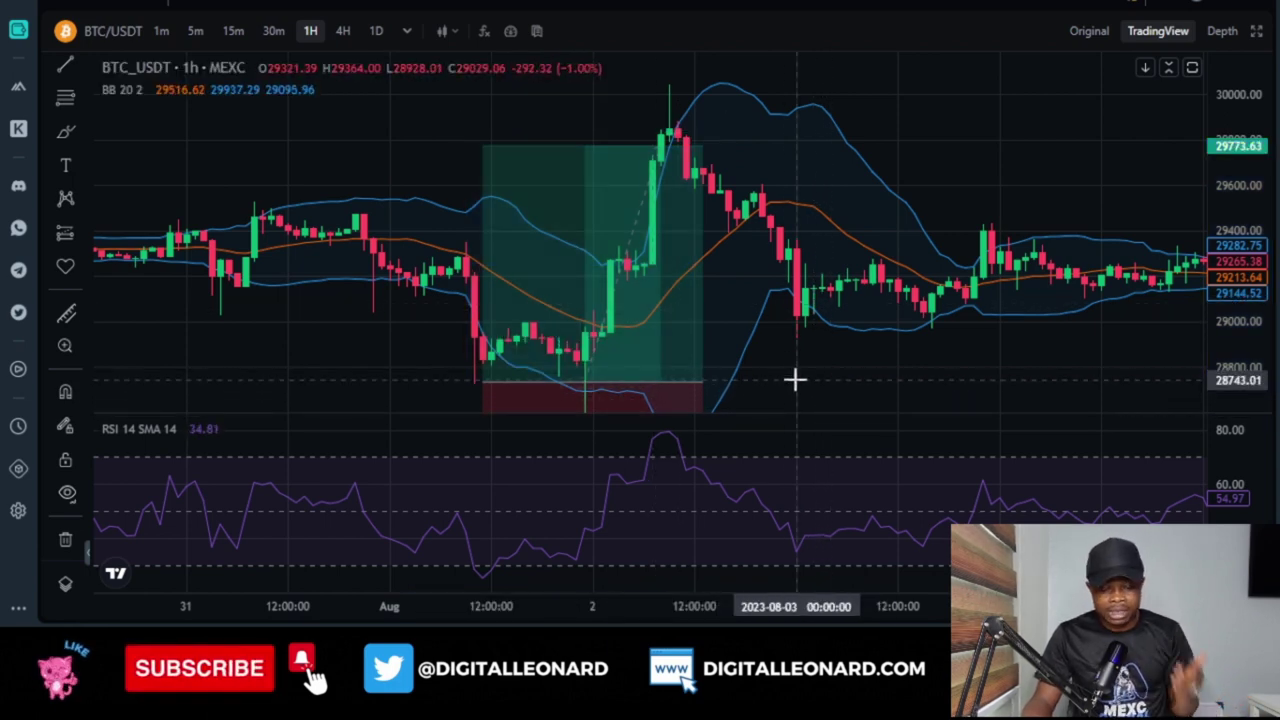
# Pan the hourly BTC/USDT chart from early August to the Aug 18 plunge near 26,484
pyautogui.moveTo(876, 388); pyautogui.dragTo(671, 409)
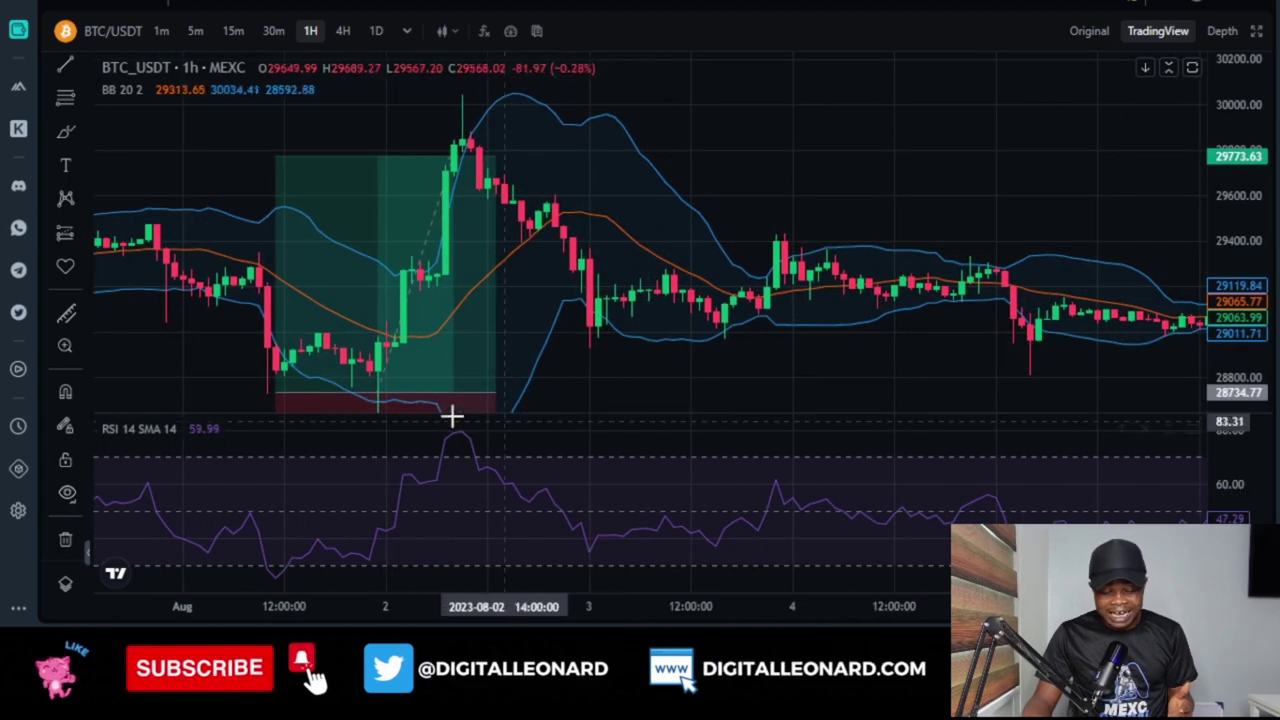
pyautogui.moveTo(780, 380); pyautogui.dragTo(500, 370)
pyautogui.moveTo(875, 416); pyautogui.dragTo(590, 414)
pyautogui.moveTo(871, 537); pyautogui.dragTo(1057, 369)
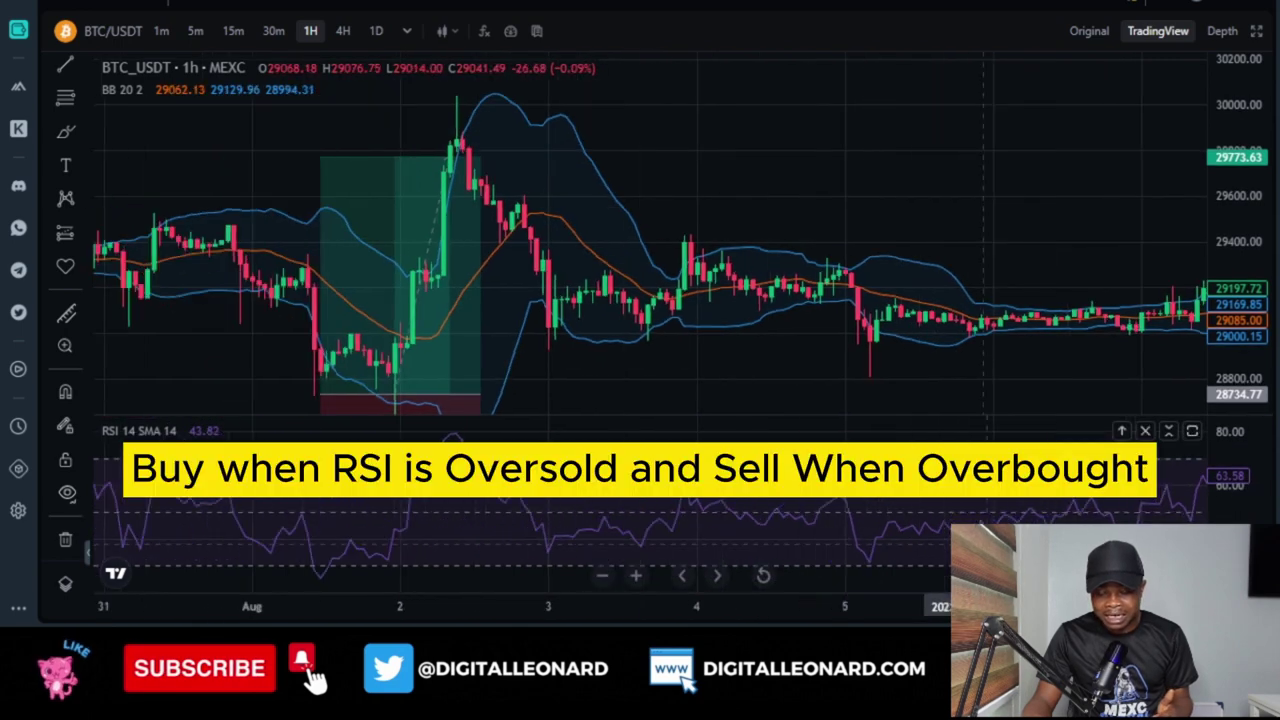
pyautogui.moveTo(860, 360); pyautogui.dragTo(366, 329)
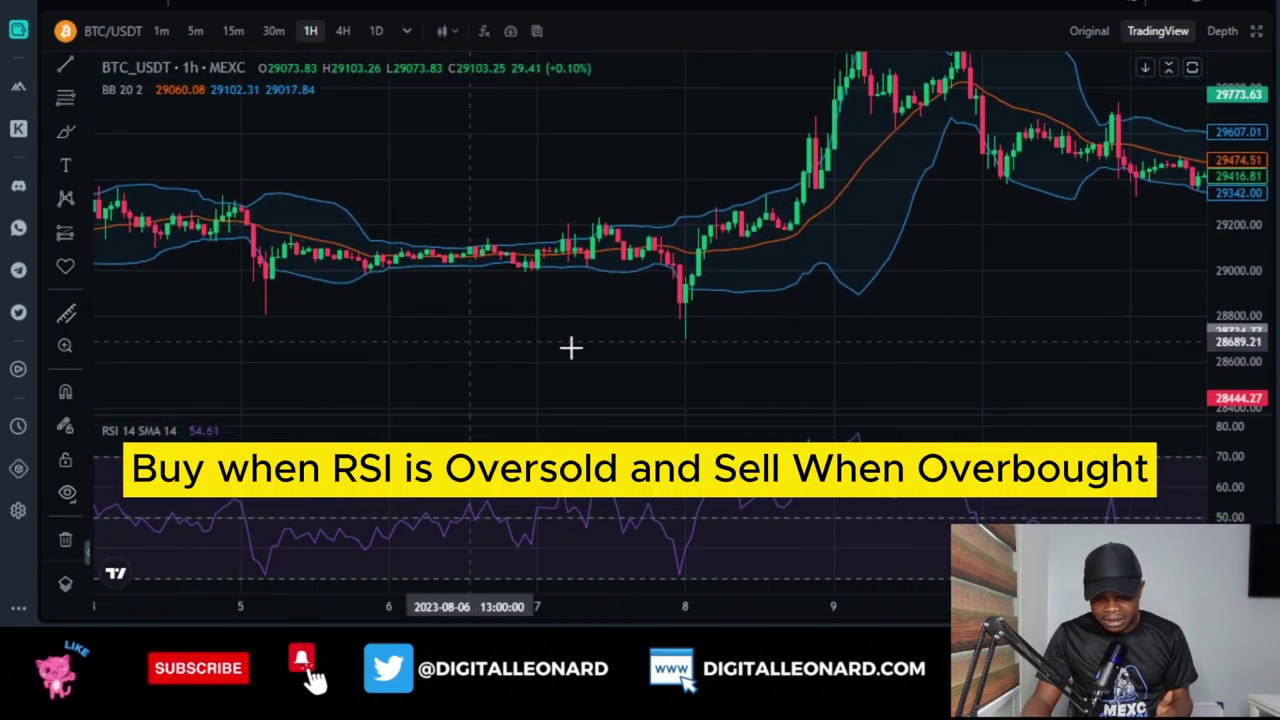
pyautogui.moveTo(840, 369); pyautogui.dragTo(320, 314)
pyautogui.moveTo(931, 336); pyautogui.dragTo(509, 291)
pyautogui.moveTo(940, 317); pyautogui.dragTo(553, 290)
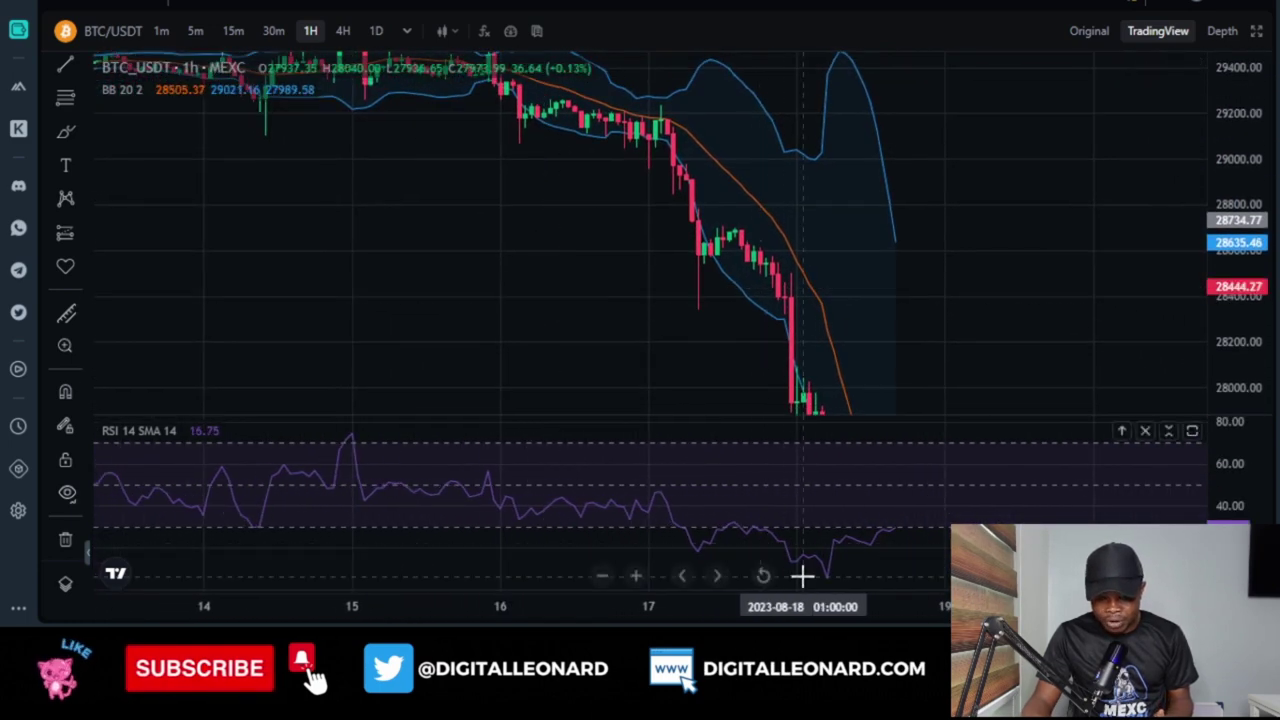
pyautogui.moveTo(897, 446); pyautogui.dragTo(866, 379)
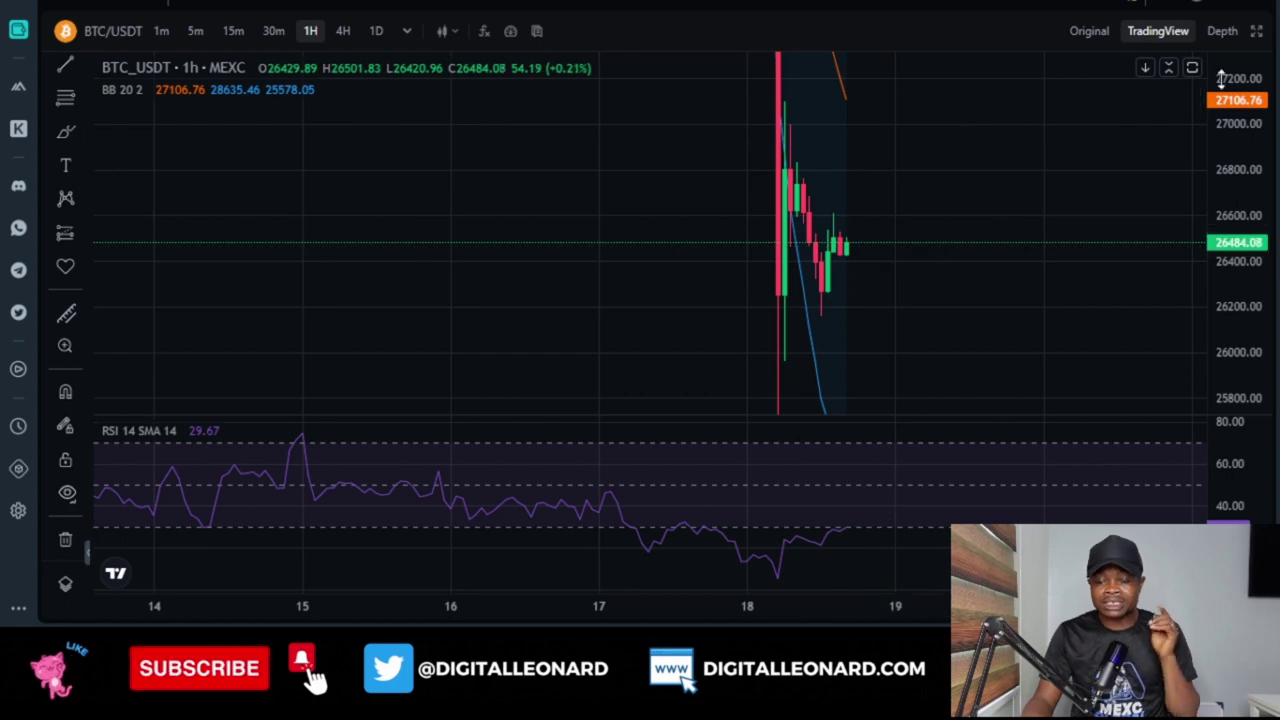
# Exit TradingView full-screen and scroll the MEXC trading page
pyautogui.press('Escape')
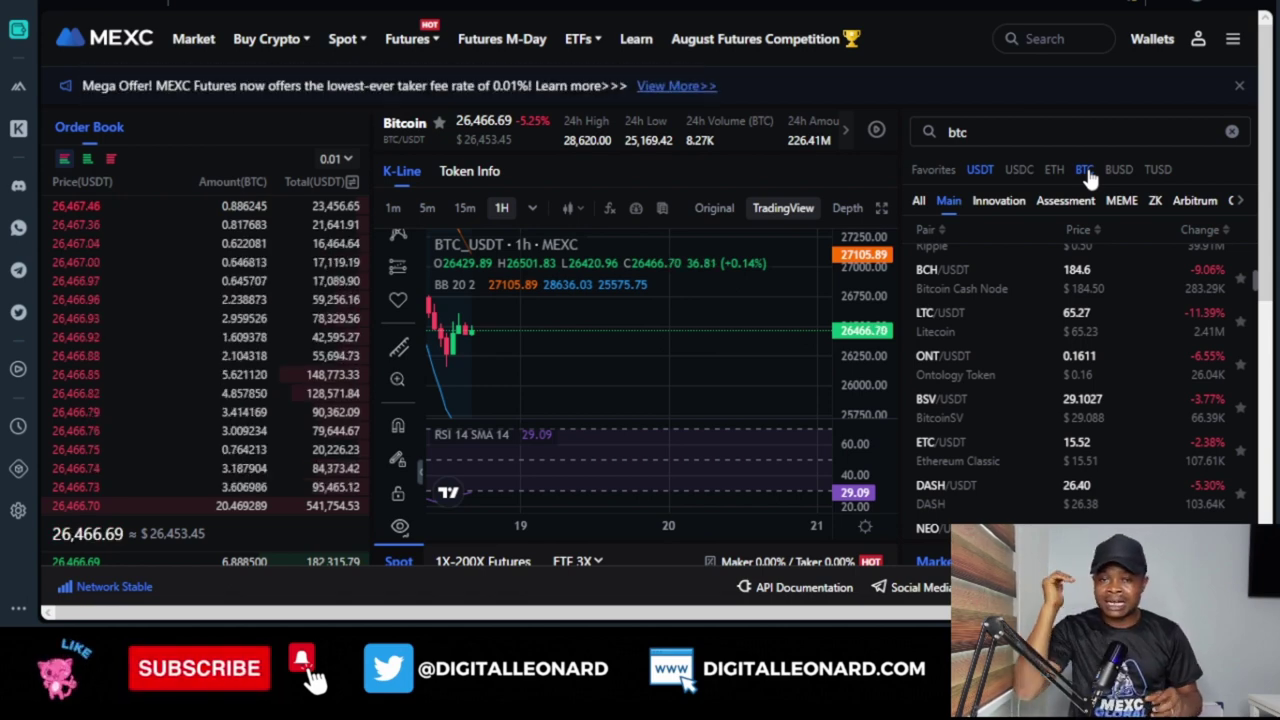
pyautogui.scroll(-2, 402, 204)
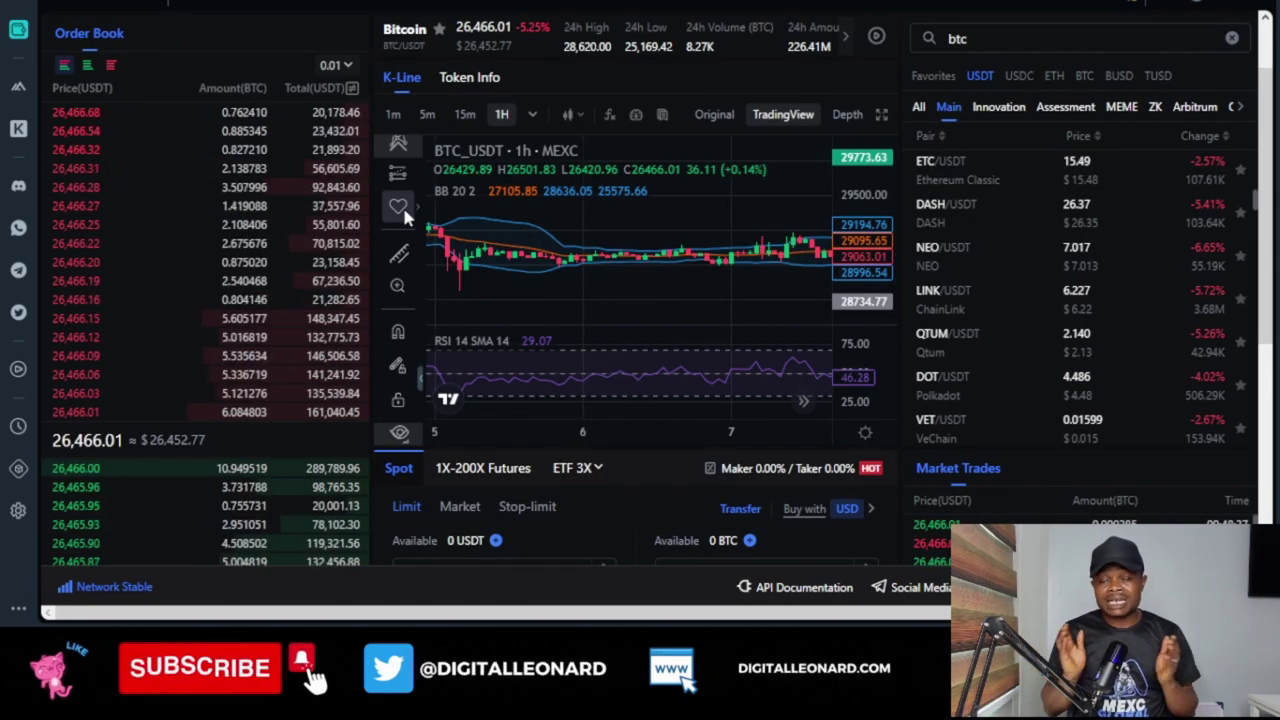